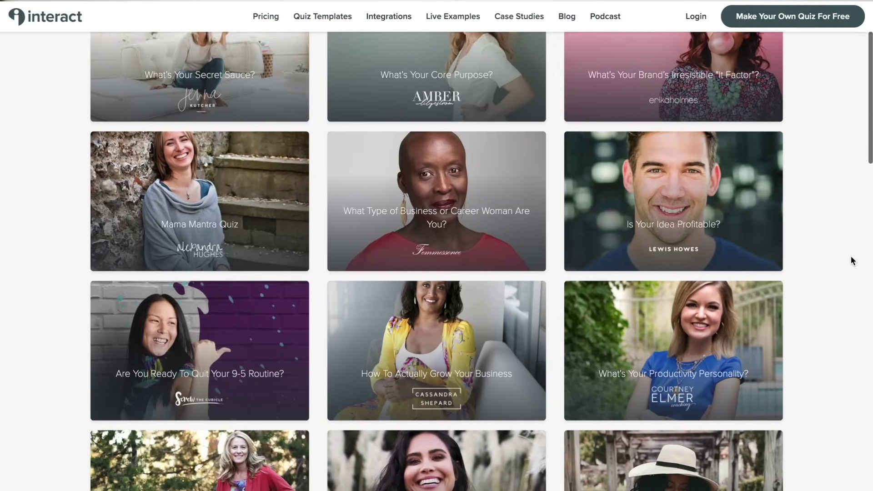
Scroll down the Interact home page and choose Make Your Own Quiz For Free
scroll(851, 257, down, 1)
scroll(851, 257, down, 1)
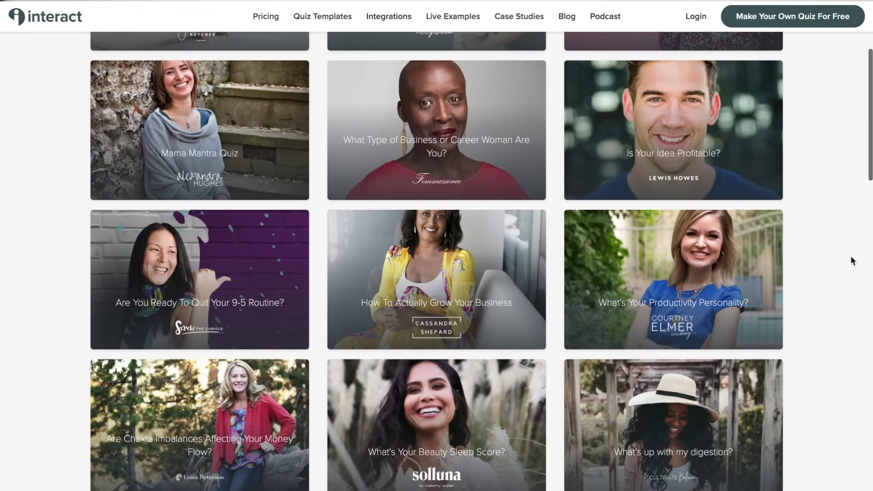
scroll(851, 257, down, 3)
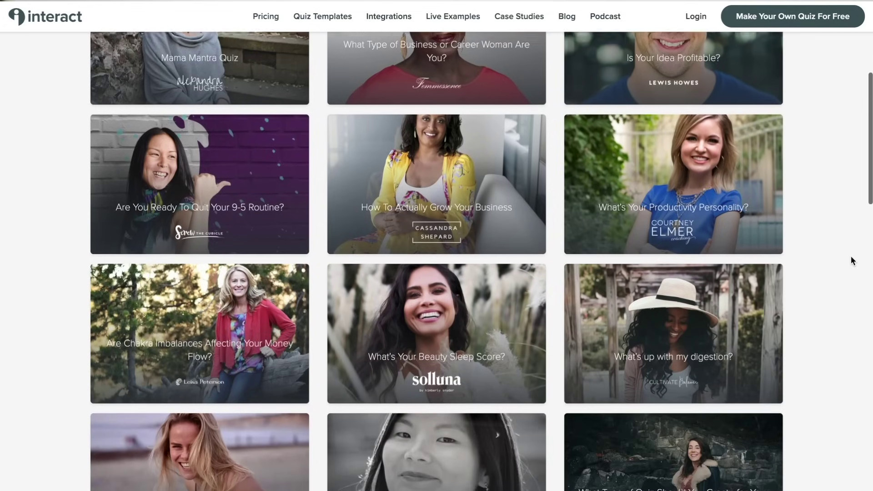
scroll(850, 256, down, 1)
scroll(851, 255, down, 1)
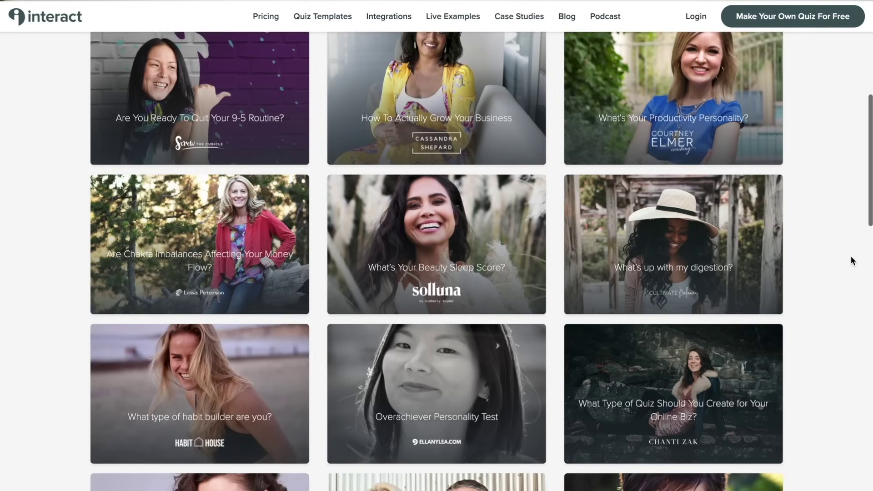
scroll(850, 255, down, 3)
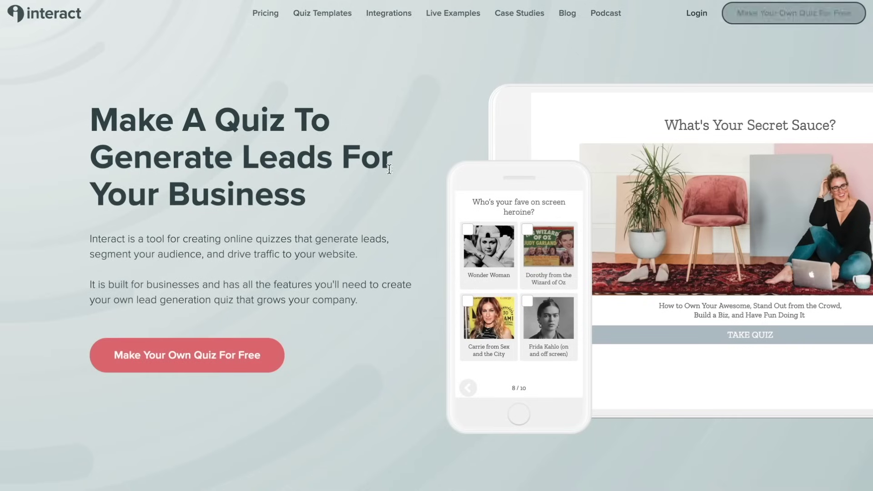
click(188, 362)
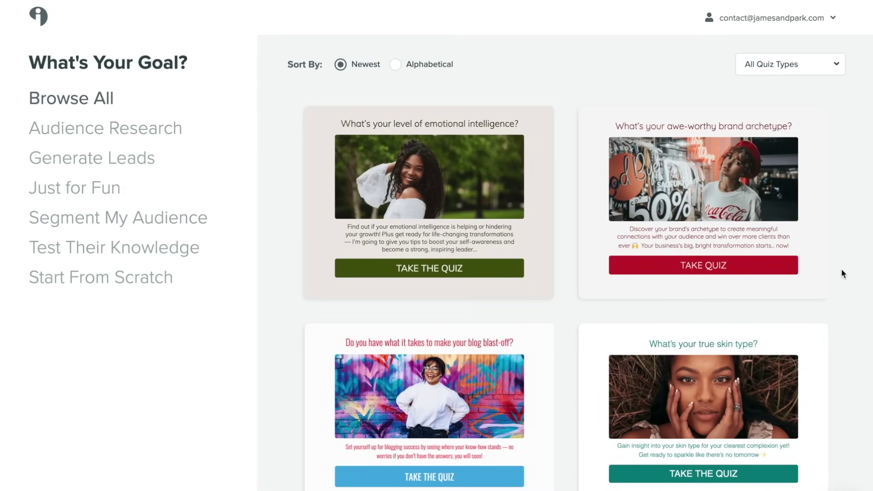
Preview the yoga quiz template from the template gallery
scroll(842, 272, down, 5)
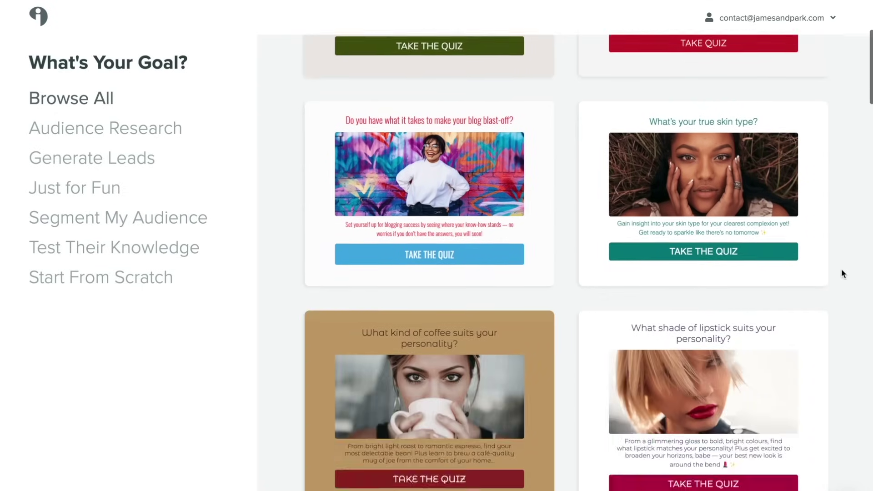
scroll(842, 270, down, 1)
scroll(841, 272, down, 5)
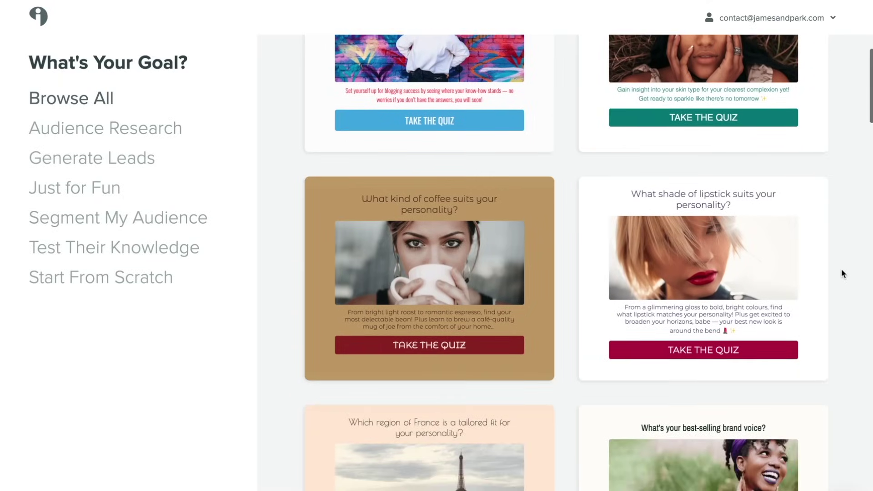
scroll(841, 269, down, 5)
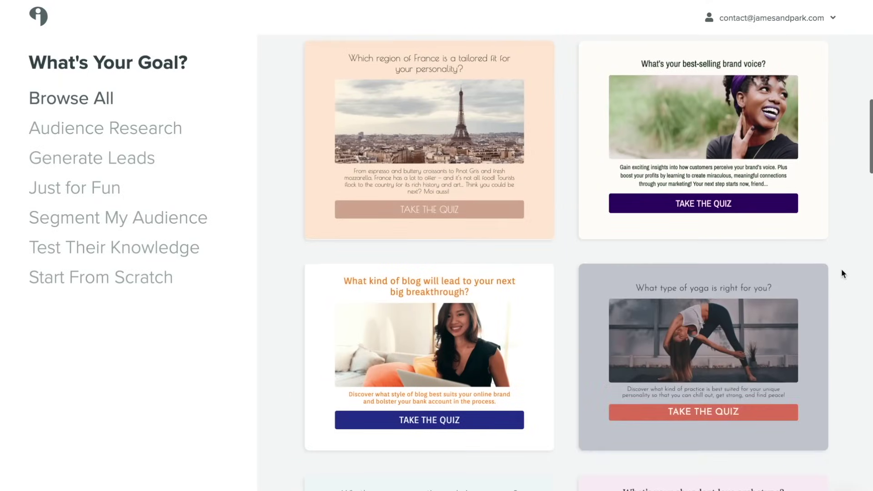
mouse_move(708, 340)
click(703, 368)
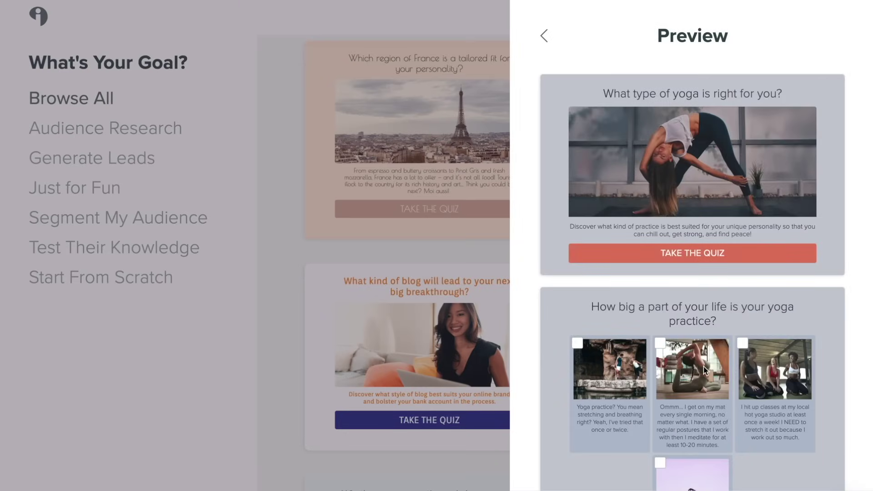
Preview the 'What's your entrepreneurial archetype?' template and use it
scroll(703, 366, down, 3)
scroll(703, 366, down, 9)
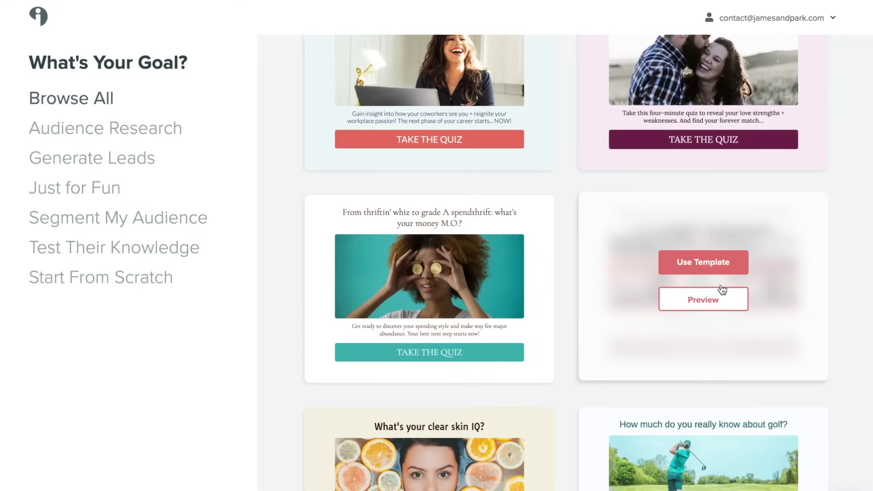
click(698, 301)
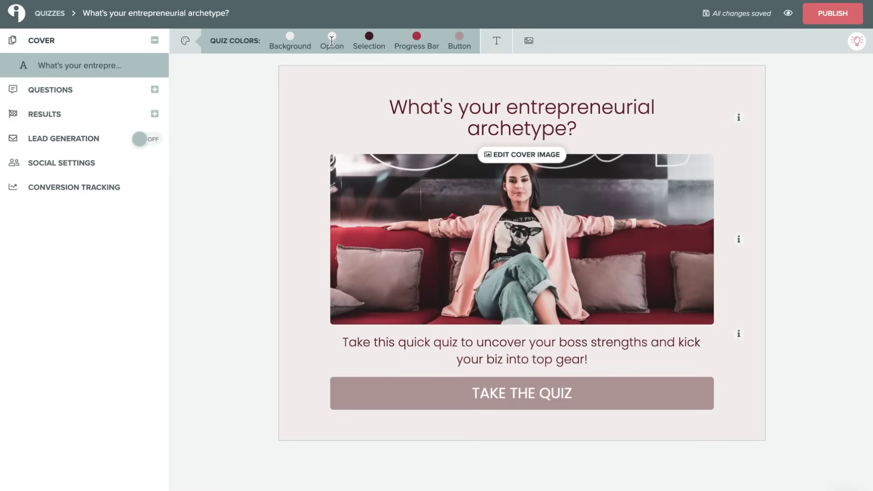
Set the Quiz Colors Selection swatch to the near-black #261111
click(332, 37)
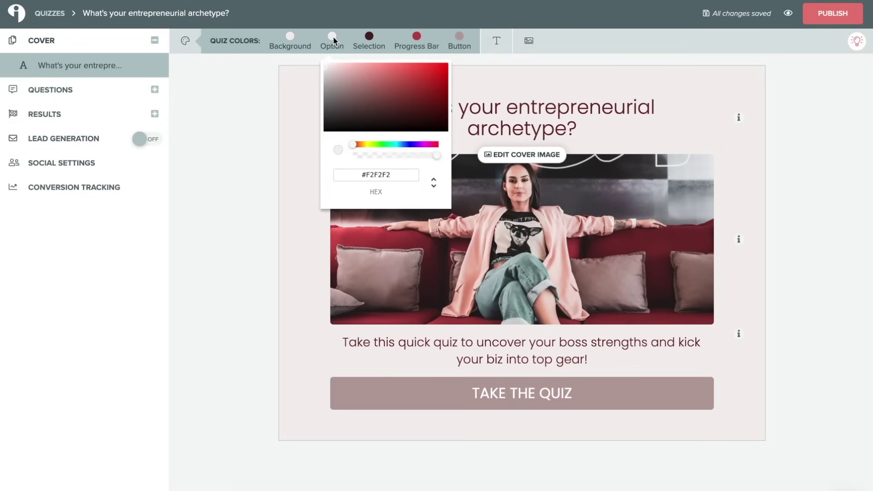
click(368, 39)
click(368, 40)
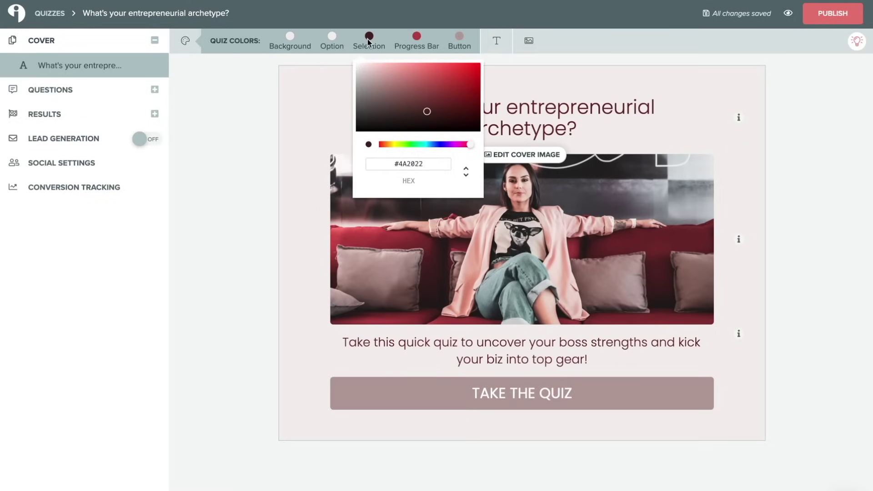
click(395, 164)
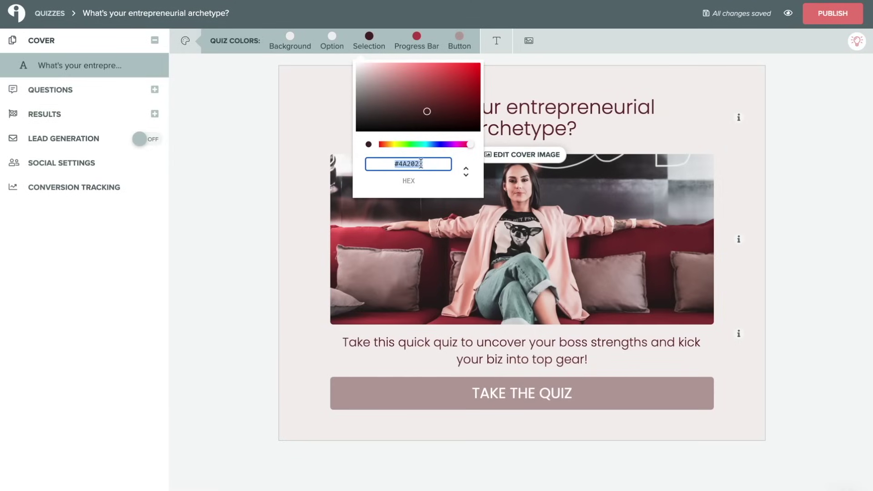
drag(429, 115, 413, 97)
click(425, 121)
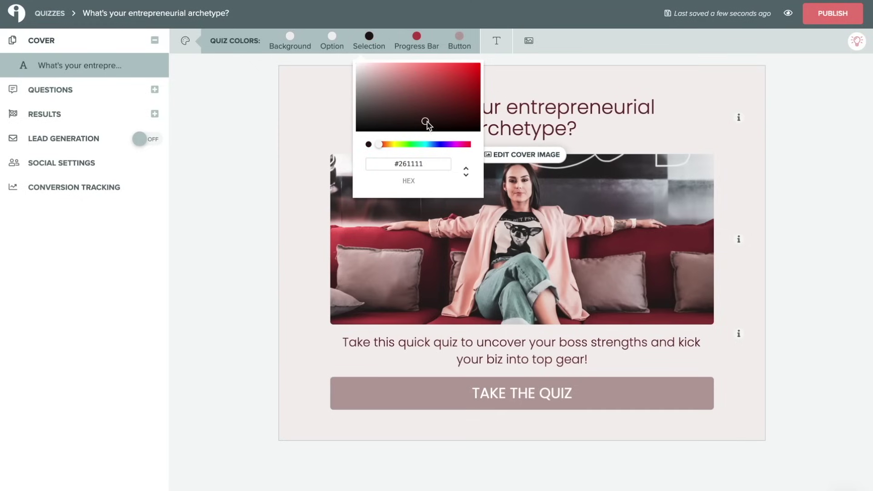
click(258, 173)
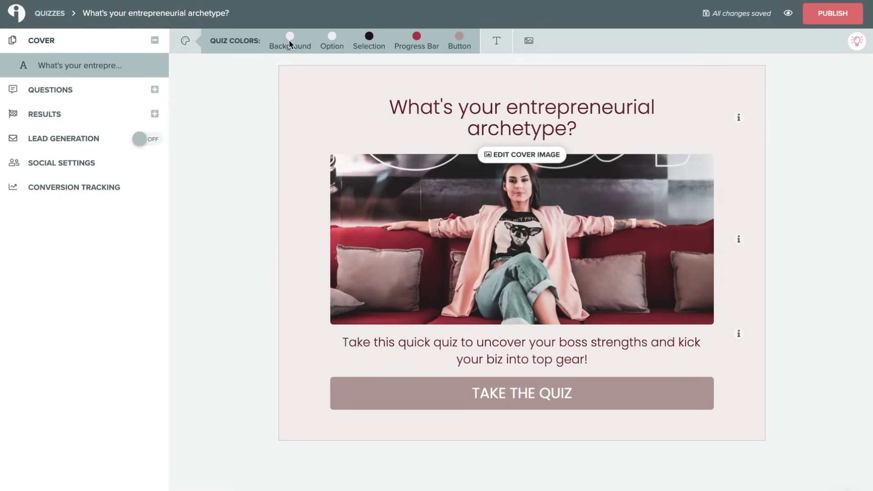
Change the quiz text font from Poppins to Bellefair in Google Fonts
click(508, 37)
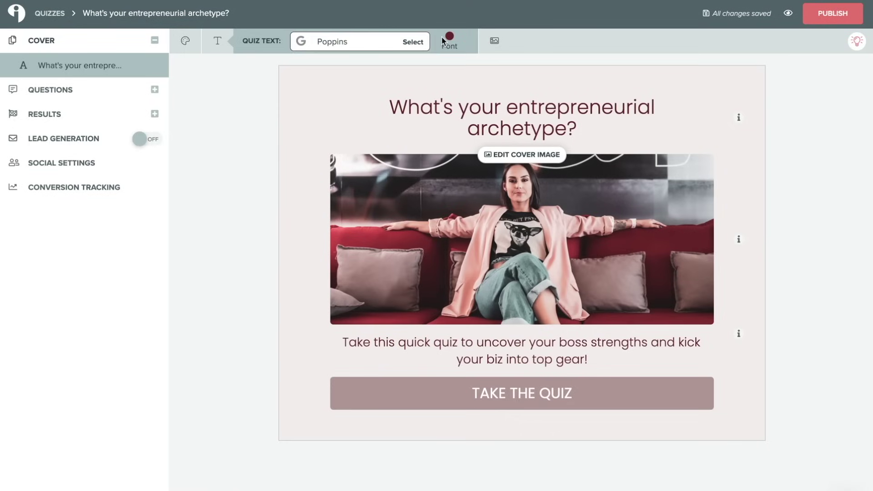
click(342, 43)
scroll(515, 188, down, 6)
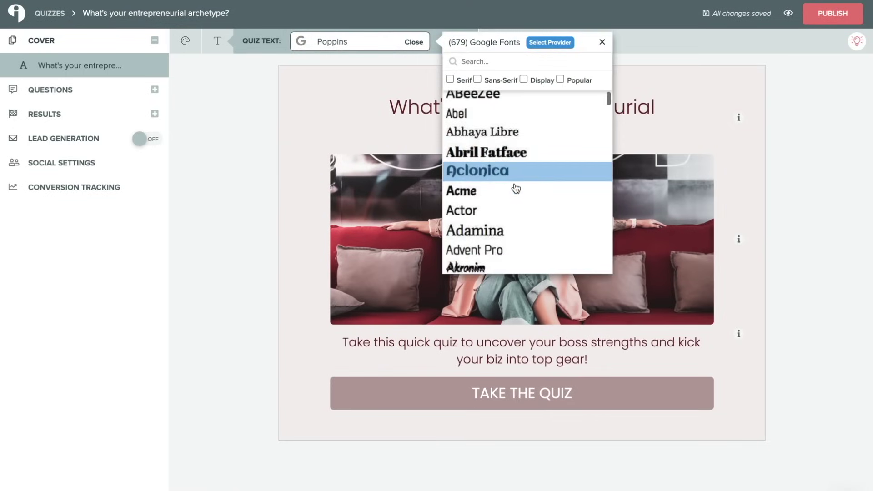
scroll(515, 189, down, 15)
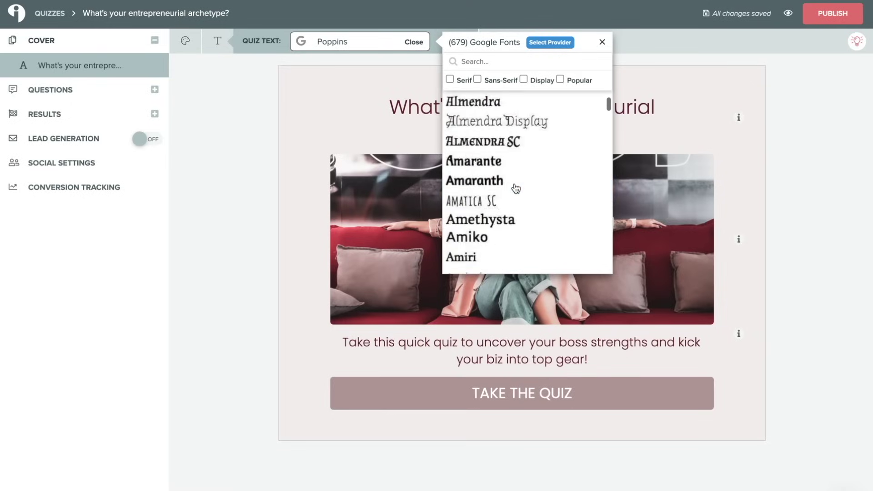
scroll(516, 189, down, 10)
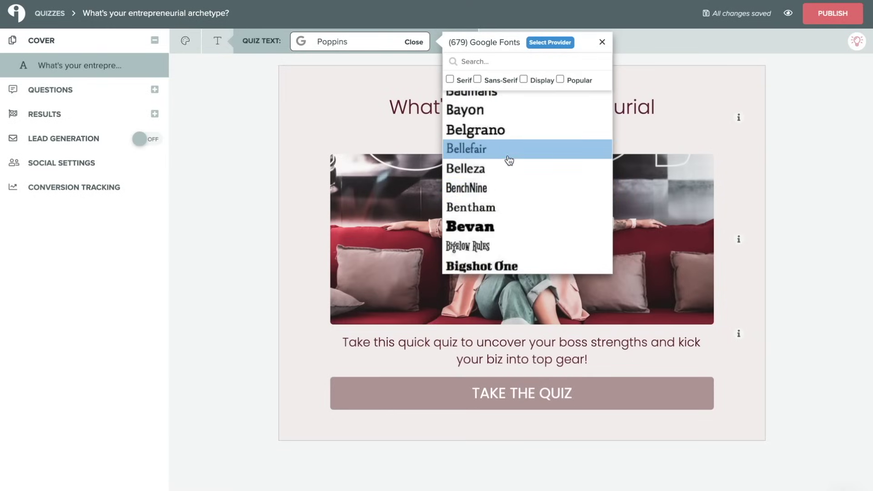
click(509, 160)
click(229, 233)
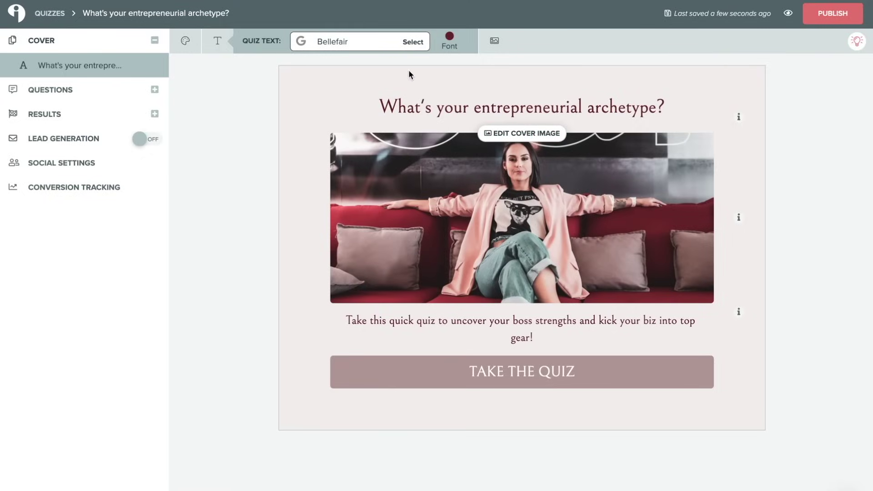
Check the quiz image options, then select the whole cover title text
click(494, 44)
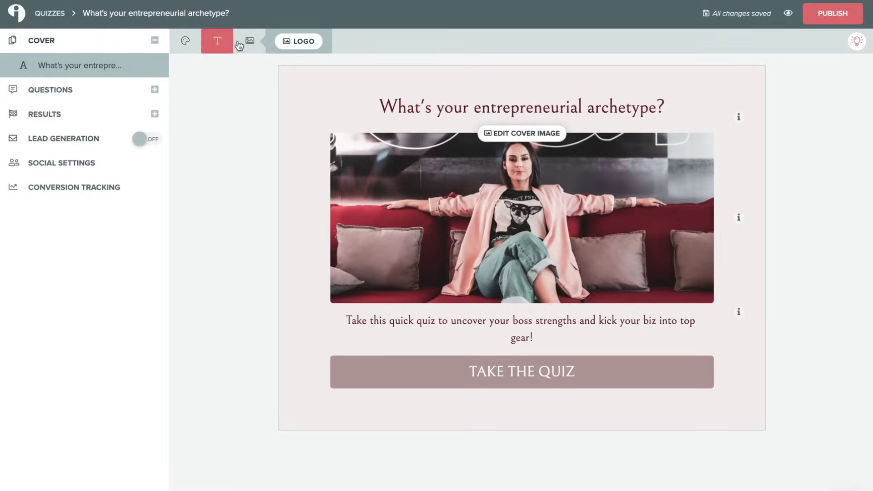
click(288, 42)
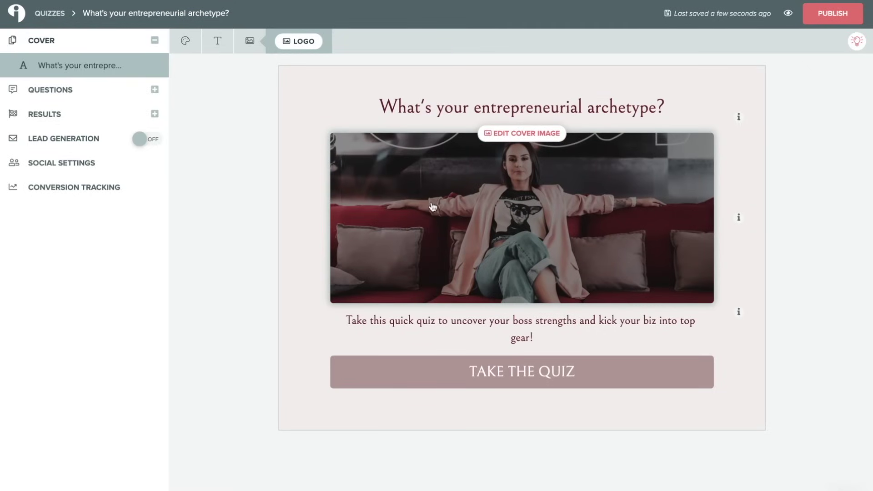
click(405, 104)
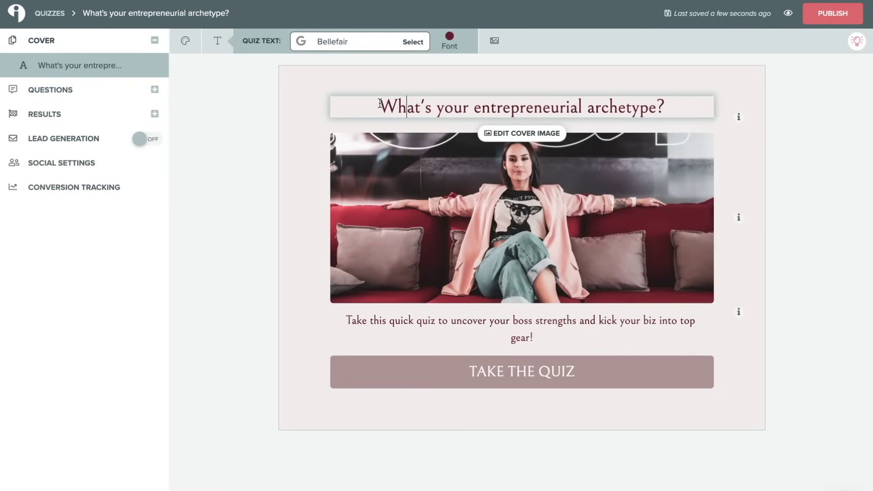
triple_click(681, 100)
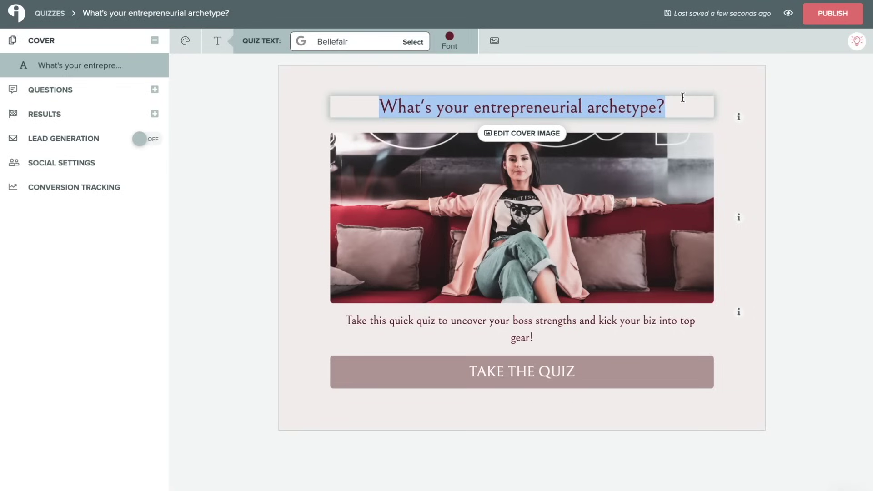
Adjust the cover image crop and confirm replacing the cover image
click(515, 135)
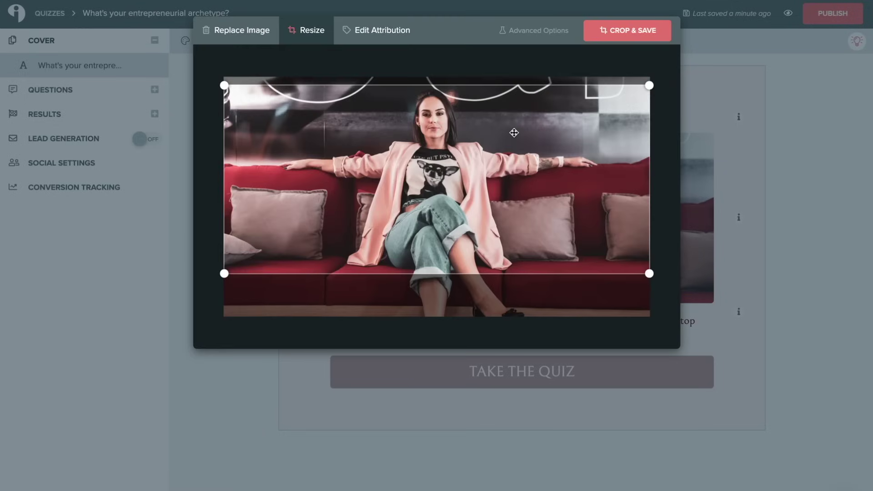
drag(514, 132, 496, 135)
click(212, 40)
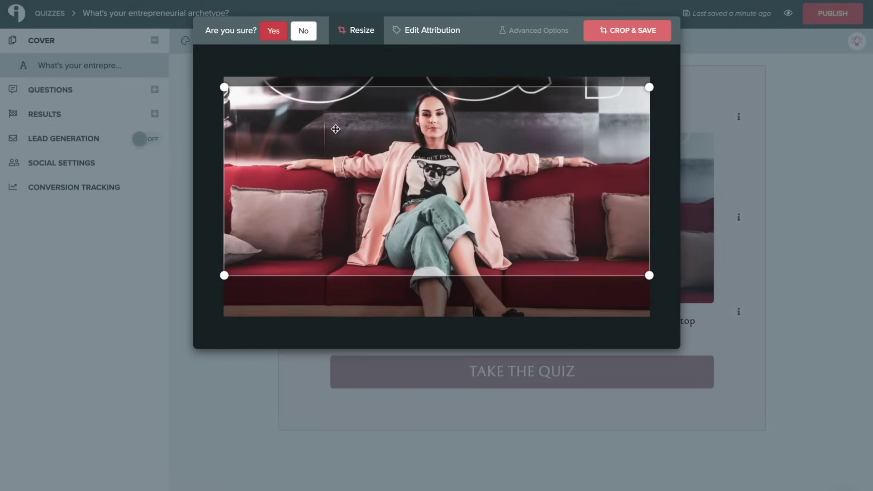
click(274, 34)
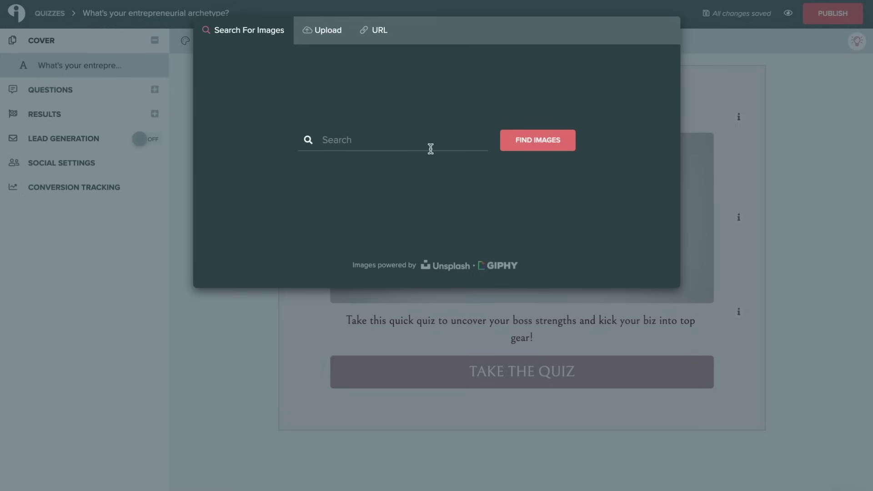
Pick the dog-in-glasses tablet photo from image search, edit attribution, and crop and save
click(327, 38)
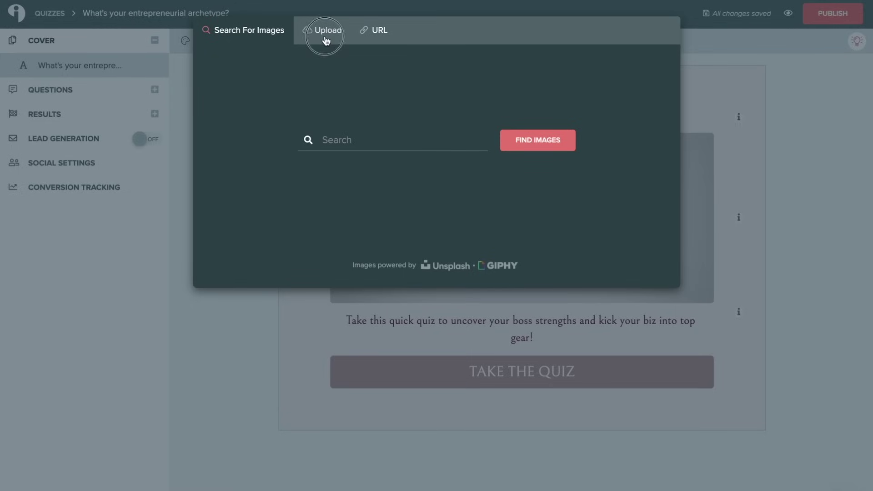
click(376, 37)
click(233, 36)
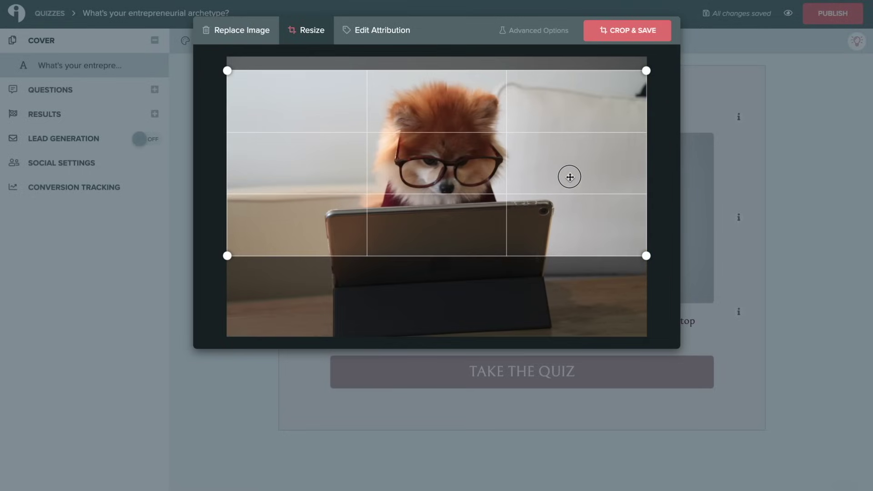
click(359, 31)
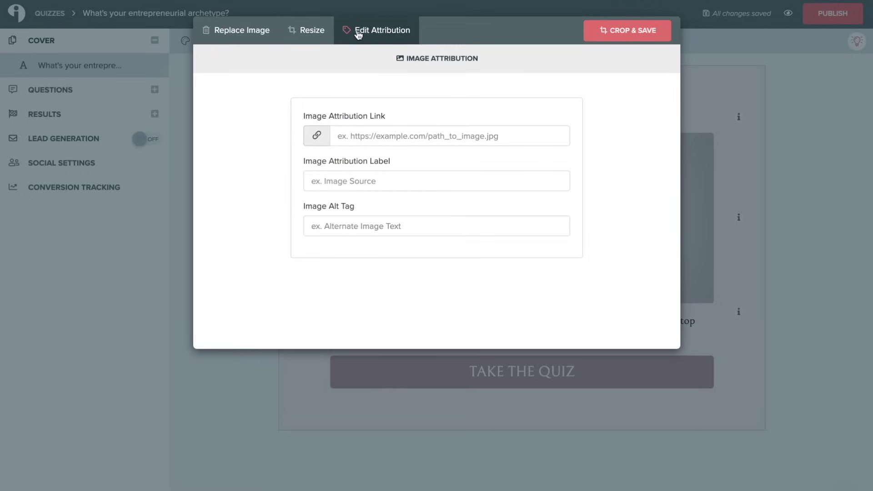
click(385, 133)
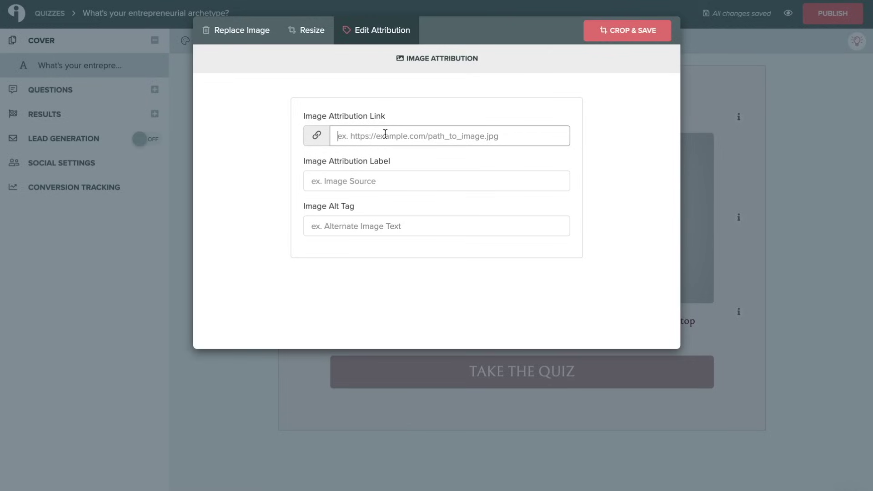
click(616, 32)
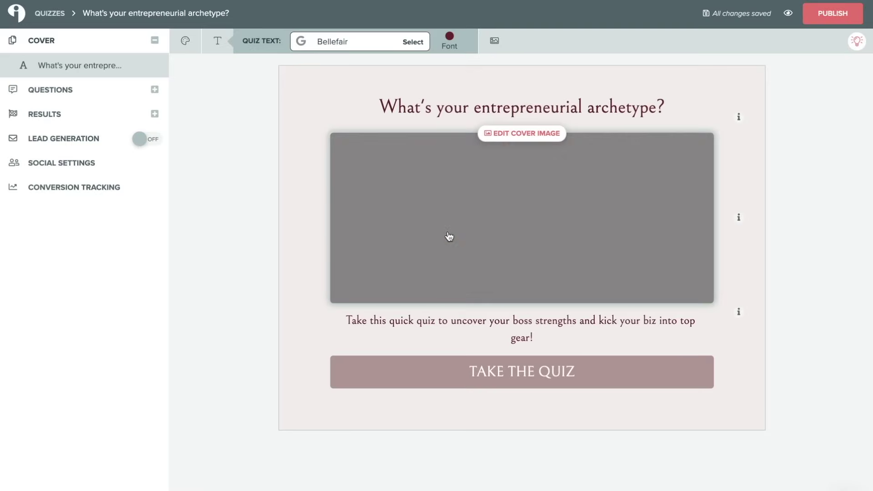
Add '!!' to the end of the cover subtitle after 'gear!'
click(525, 327)
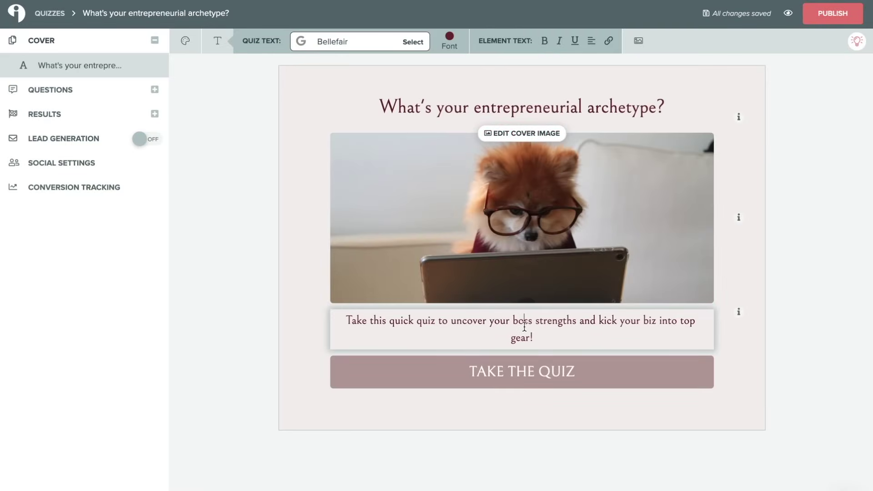
triple_click(525, 327)
click(546, 339)
text(!!)
Change the start button label from TAKE THE QUIZ to LET'S GO!
click(523, 371)
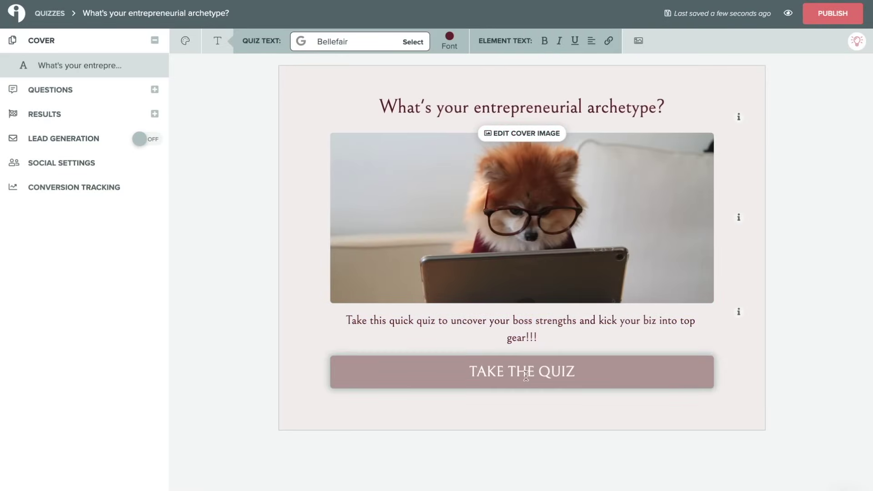
triple_click(524, 372)
text(LE)
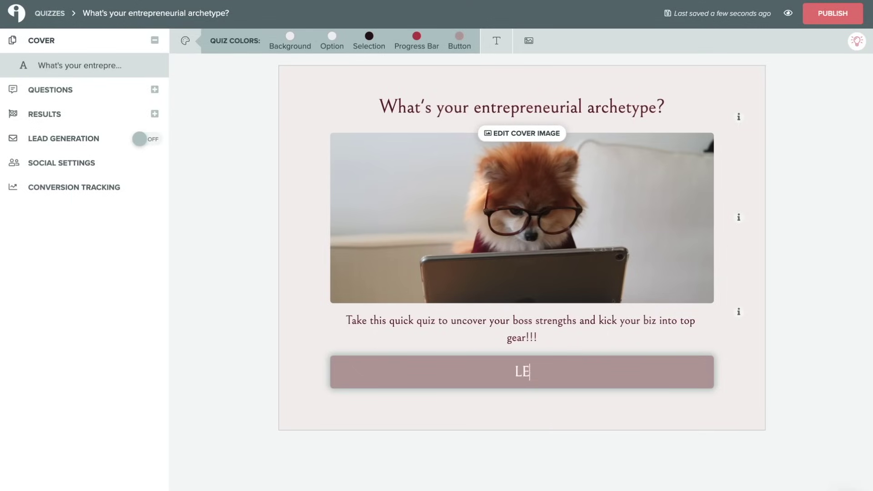
text(T'S GO!)
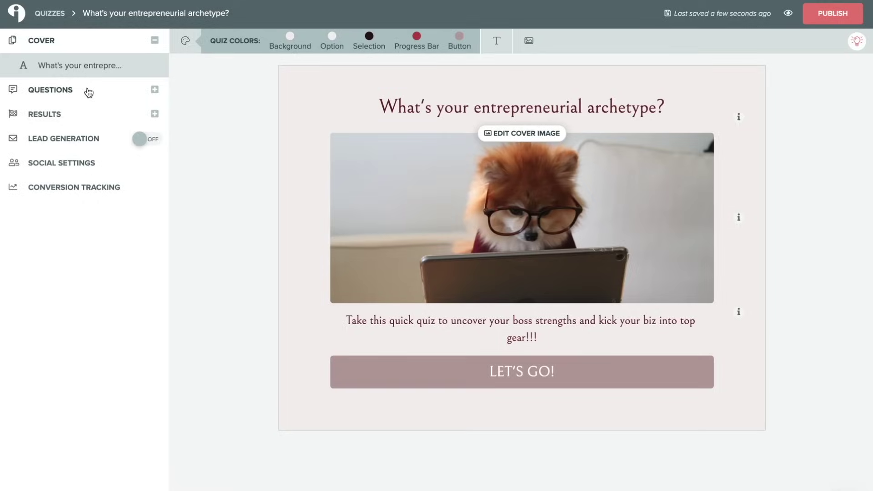
click(89, 93)
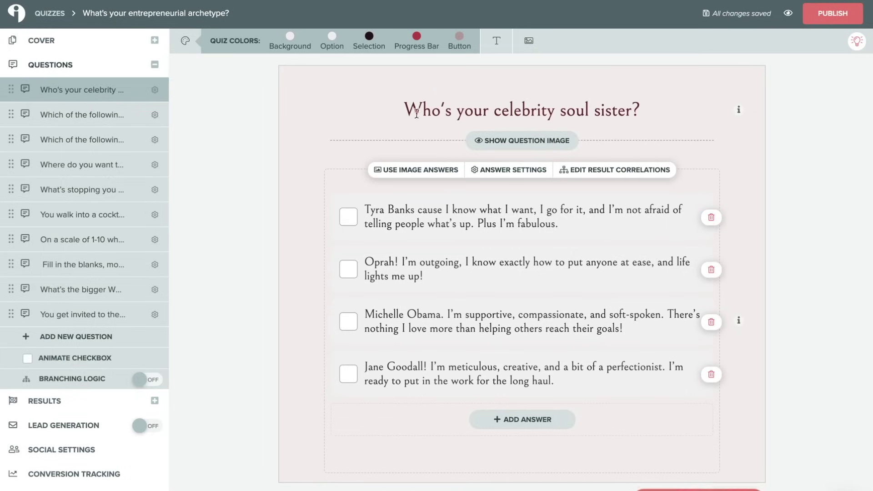
Browse the quiz's five questions and return to the fridge-quotes question
click(490, 110)
click(672, 110)
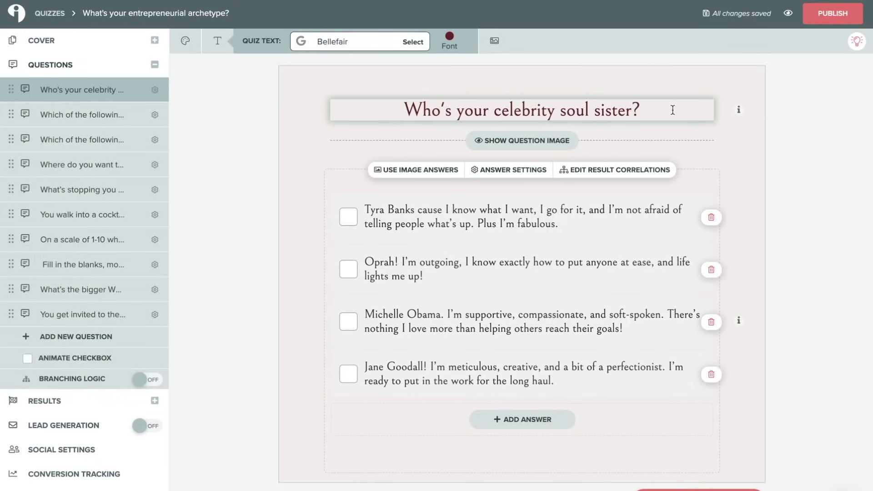
click(120, 117)
click(100, 140)
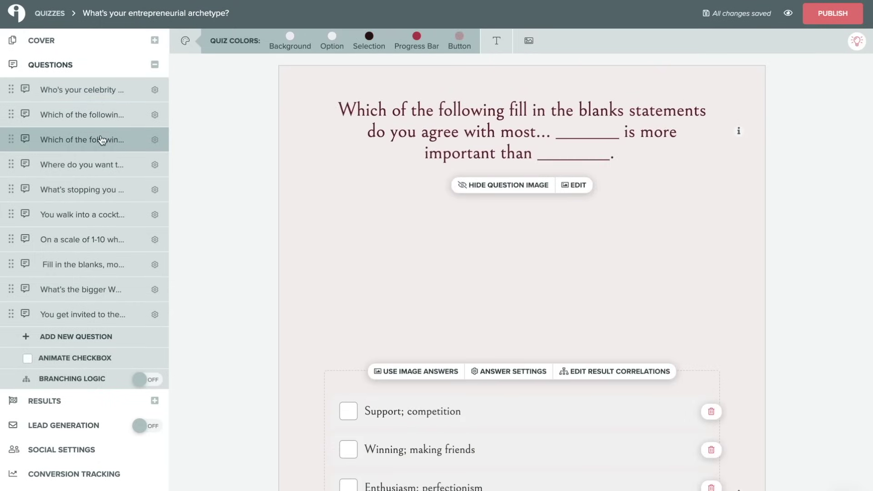
click(101, 164)
click(94, 193)
click(76, 97)
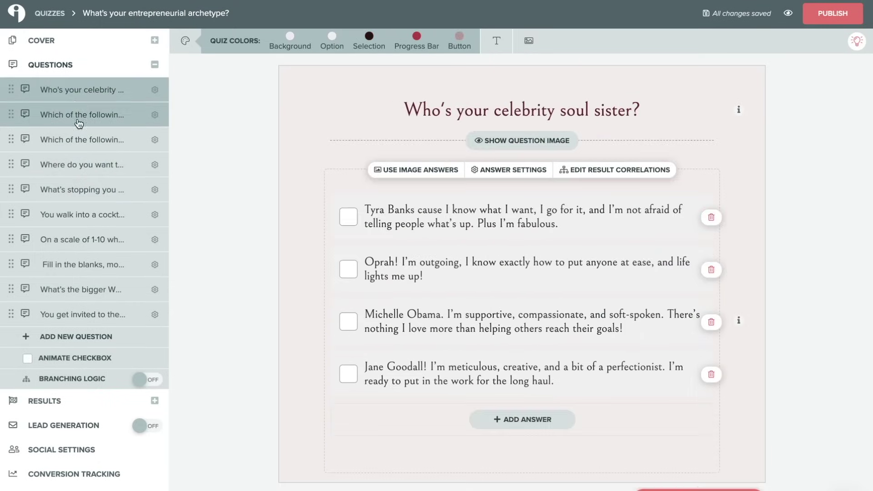
click(72, 114)
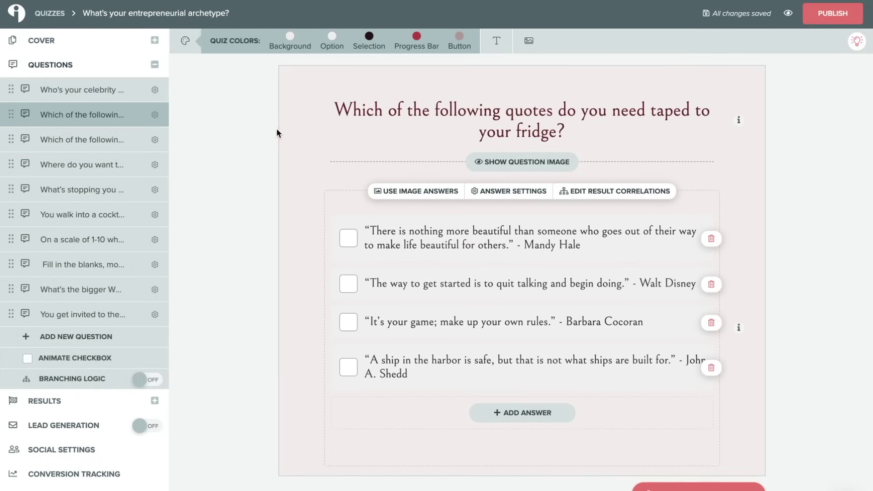
Fix the question mark at the end of the fridge-quotes question title
click(396, 108)
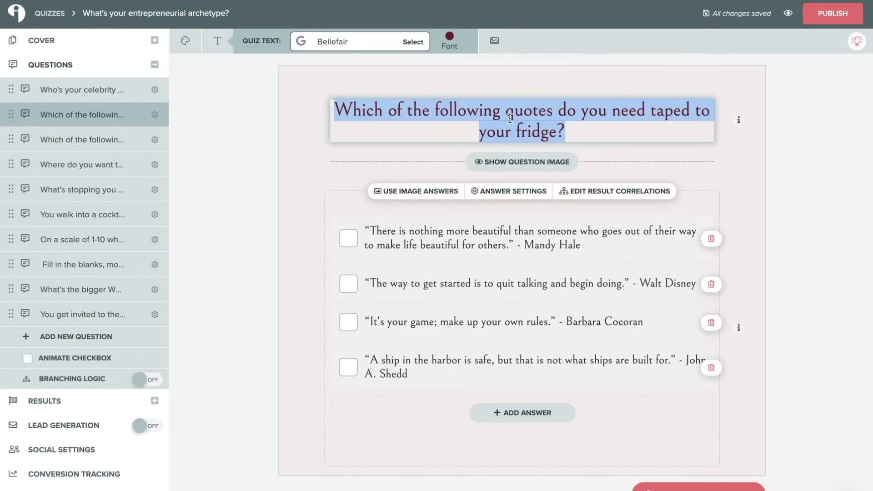
click(594, 131)
text(?)
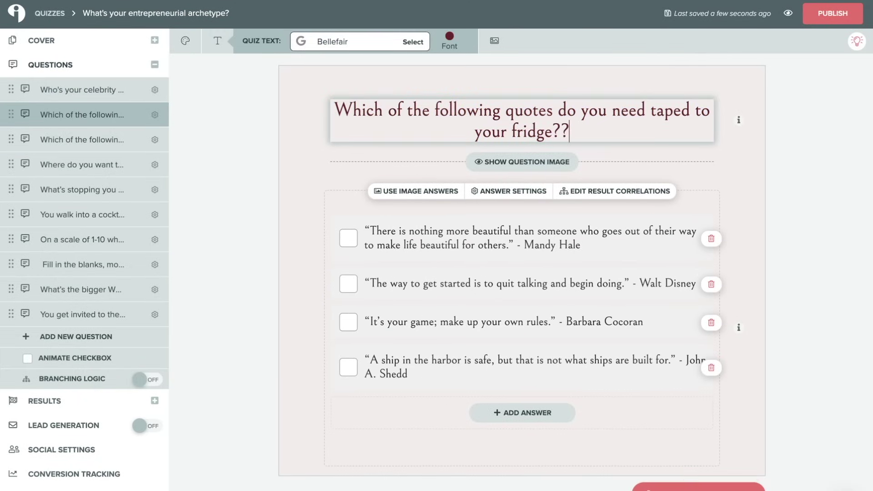
key(BackSpace)
key(BackSpace)
text(?)
click(400, 211)
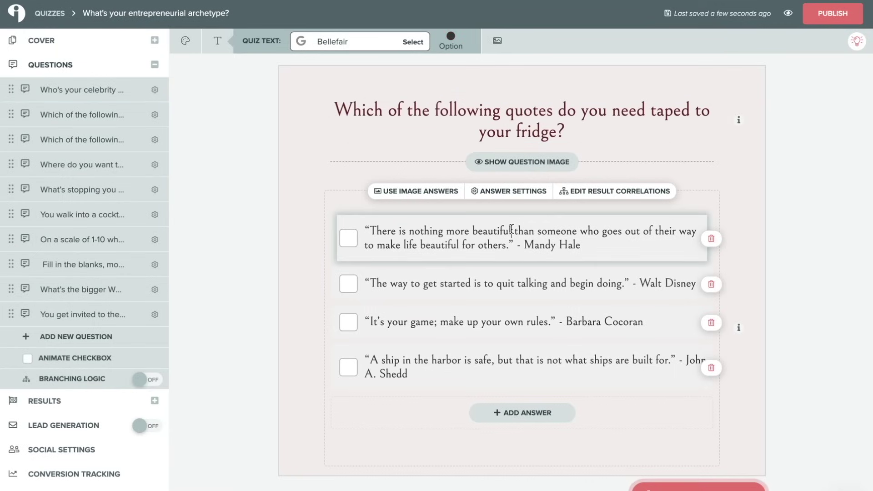
click(400, 210)
click(280, 226)
Switch to image answers and give the first quote a red-heart photo
click(520, 163)
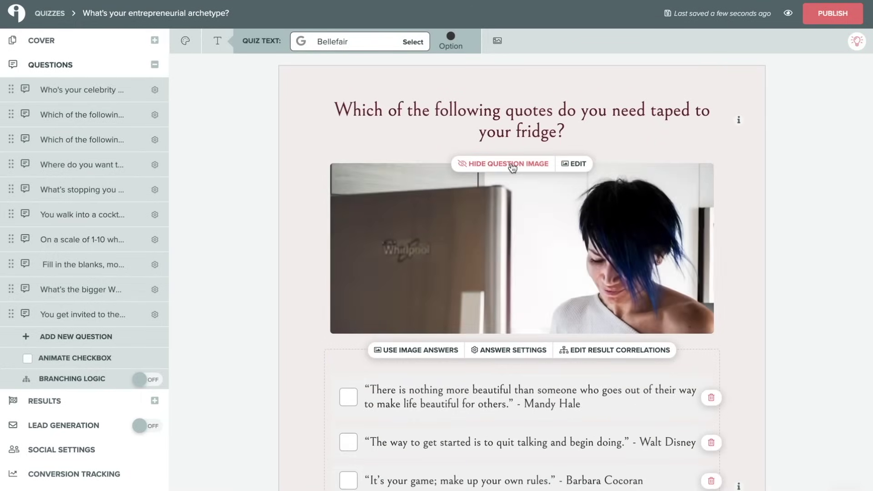
click(512, 165)
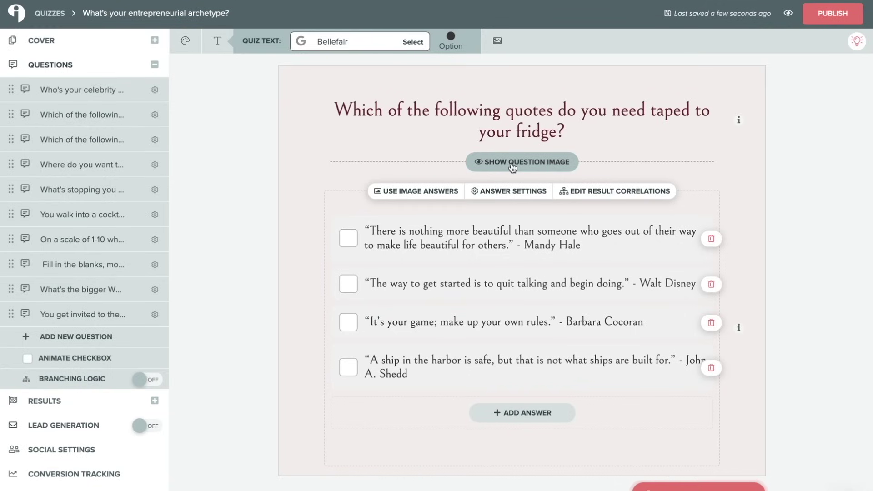
click(414, 191)
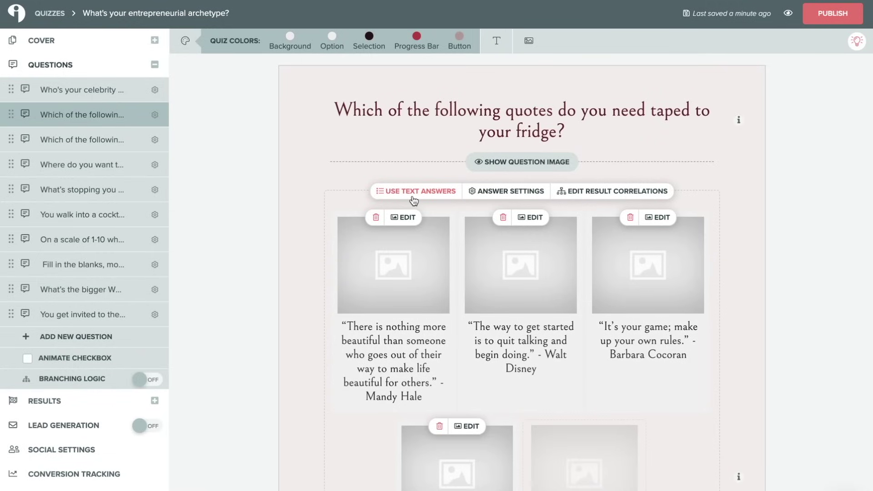
click(392, 256)
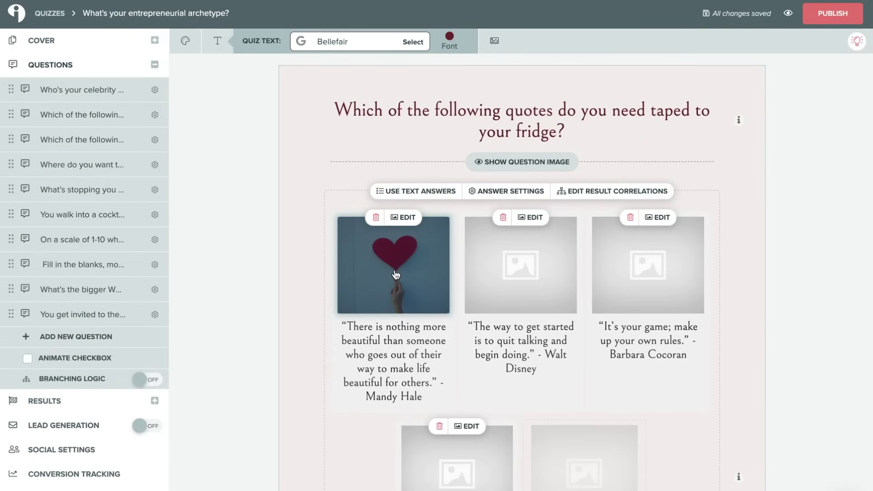
Switch back to text answers and leave Select Multiple Answers unticked in Answer Settings
click(416, 191)
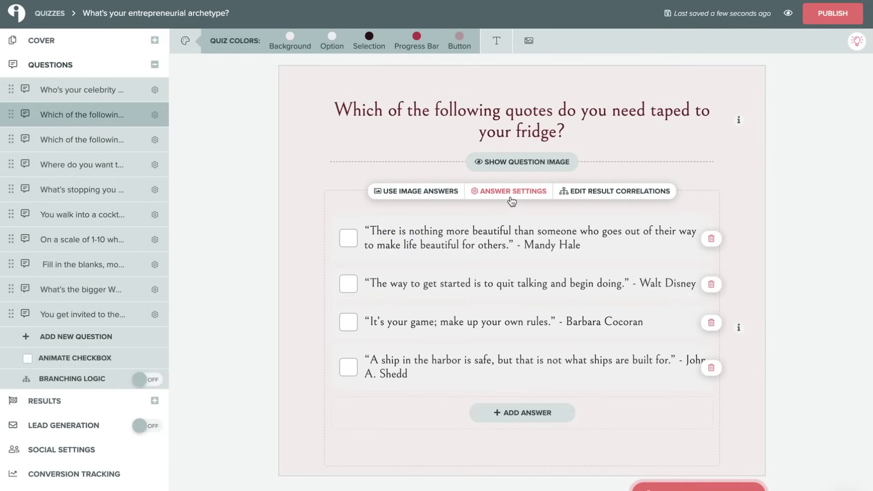
click(507, 191)
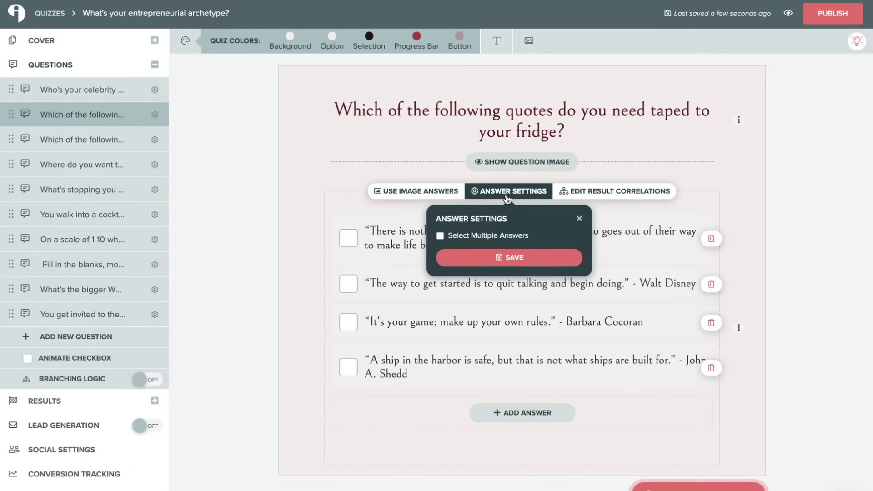
click(494, 237)
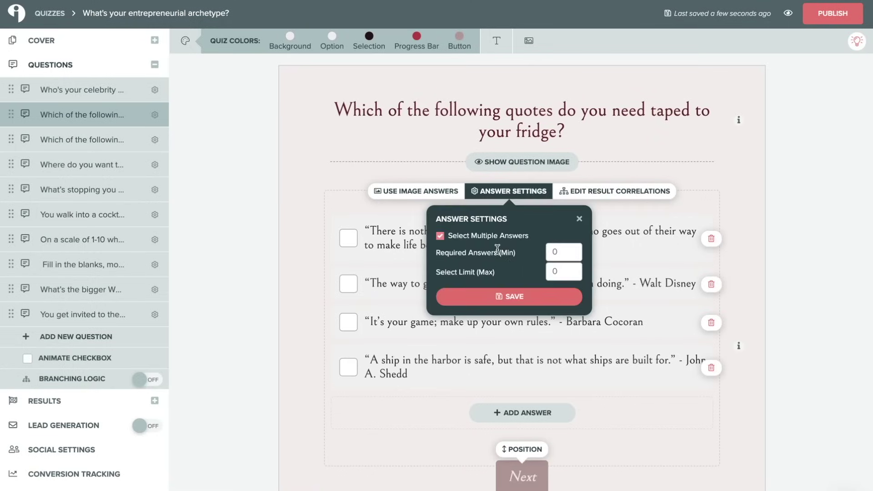
click(562, 251)
click(567, 270)
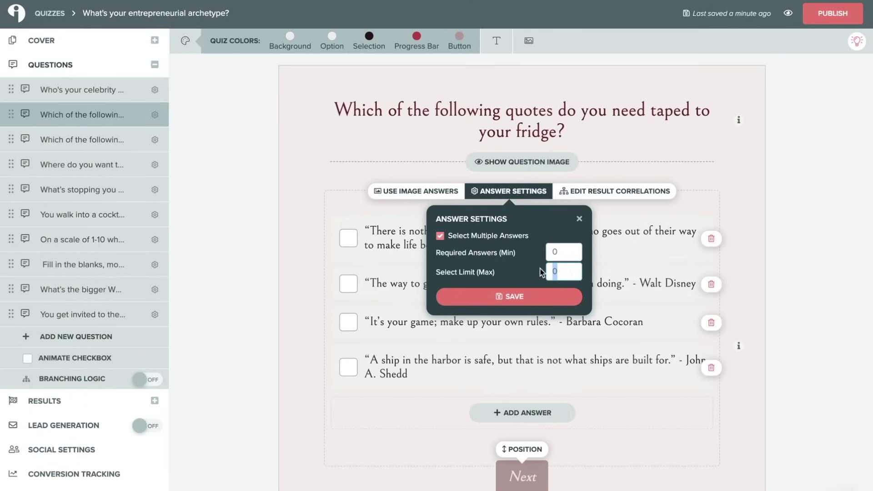
click(439, 236)
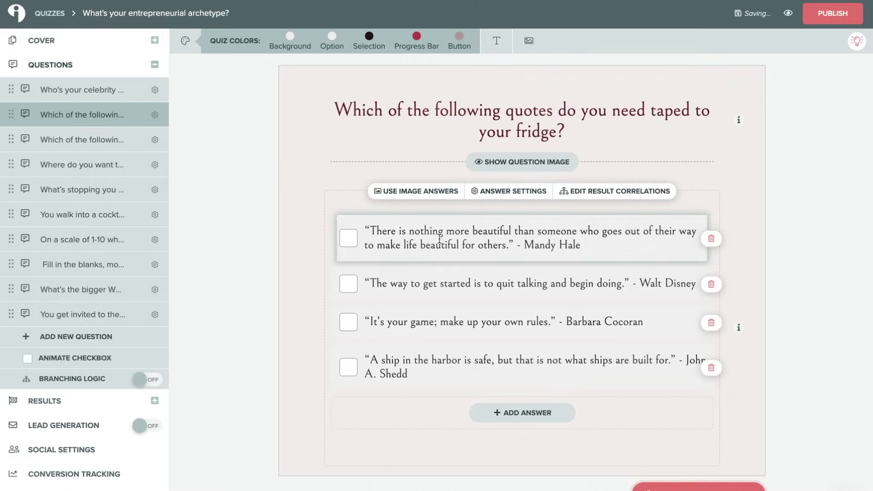
click(511, 192)
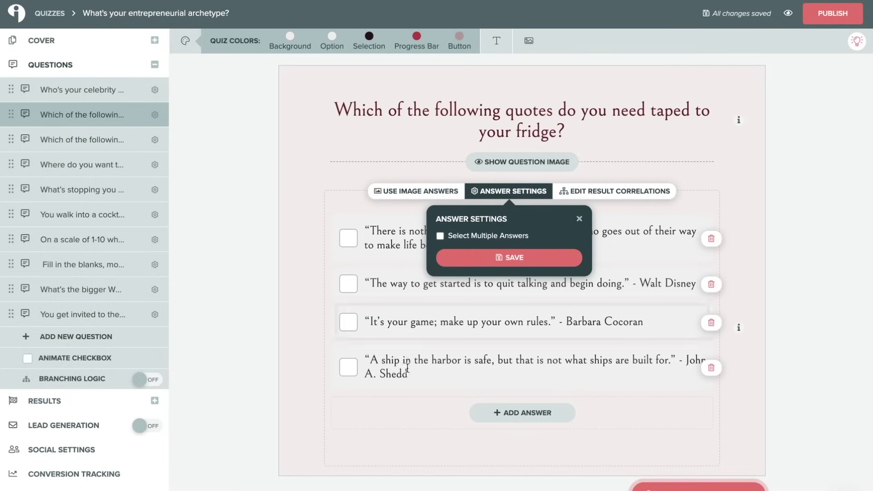
click(578, 218)
Review result correlations for the fridge quotes, then for the 'What's stopping you' answers
click(613, 196)
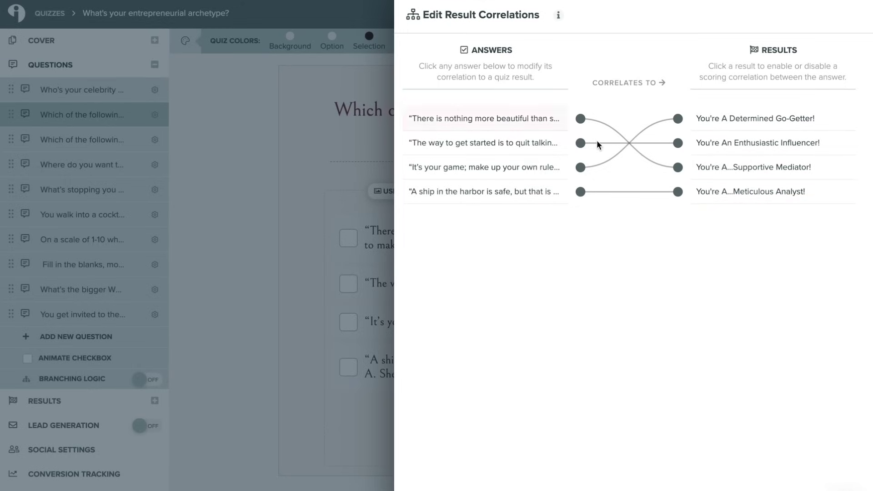
click(244, 269)
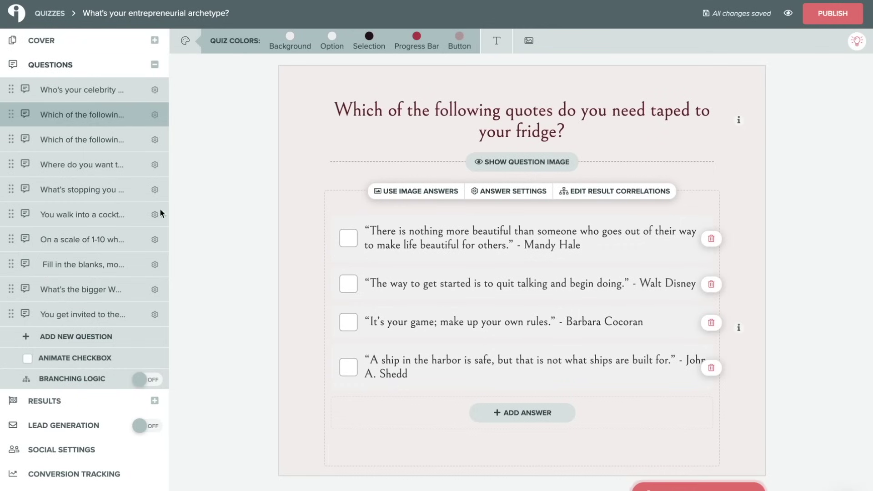
click(96, 190)
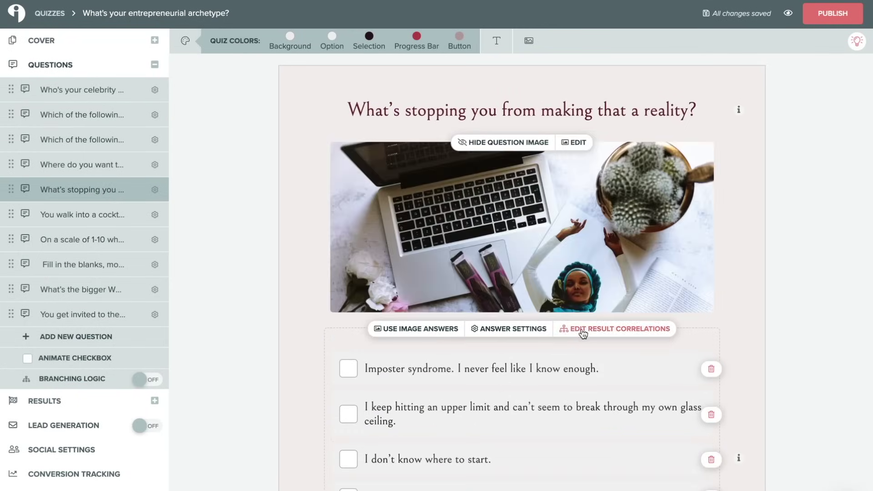
click(577, 329)
click(518, 143)
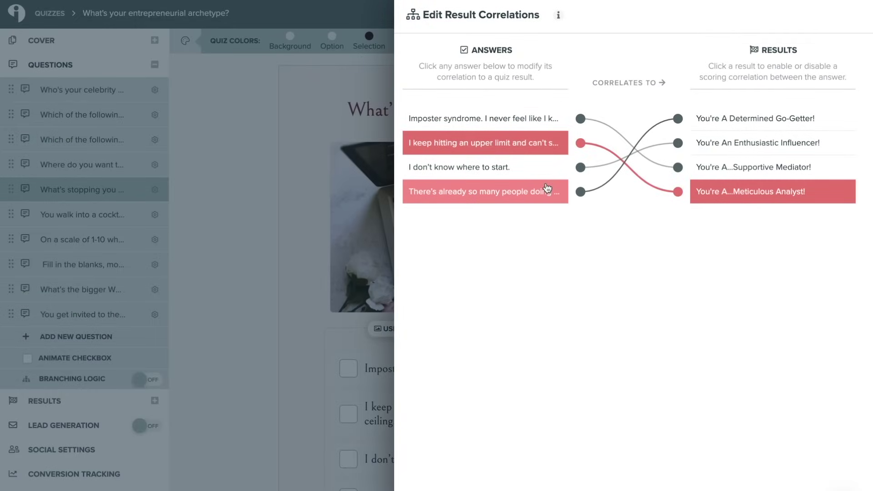
click(255, 254)
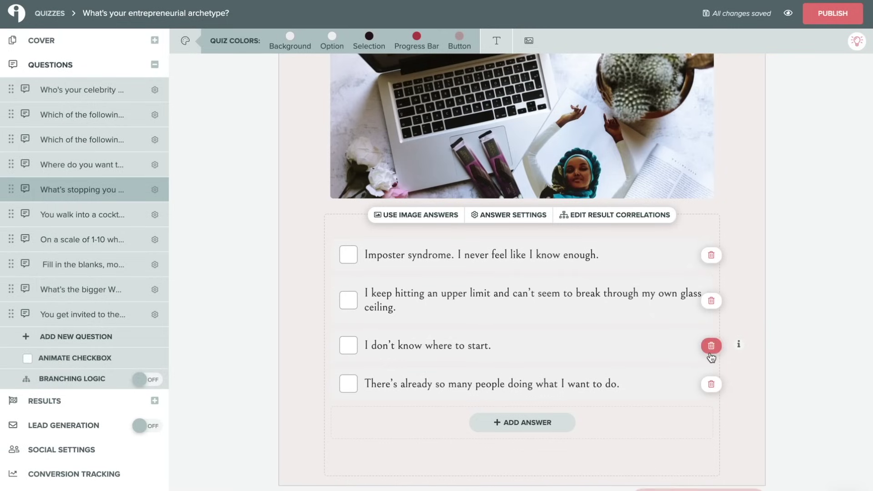
Delete Imposter syndrome, add five answers, and rename Answer D to 'There's more!'
scroll(707, 274, up, 1)
scroll(706, 274, down, 2)
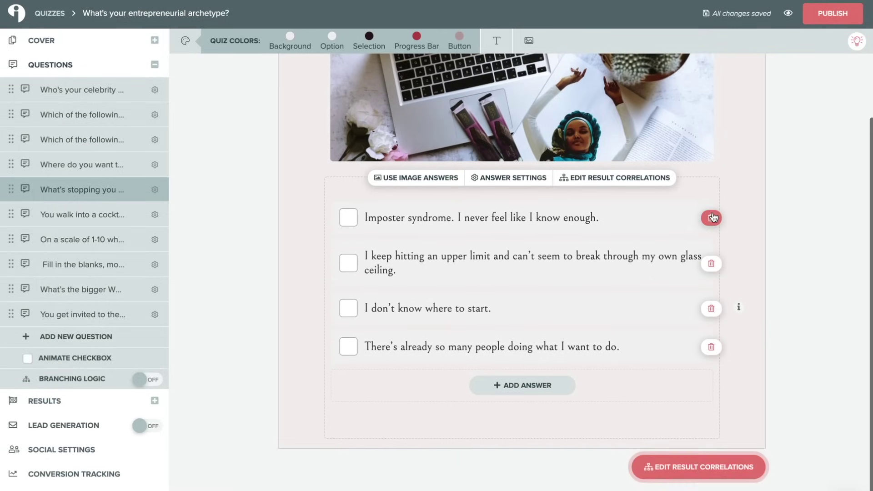
click(712, 218)
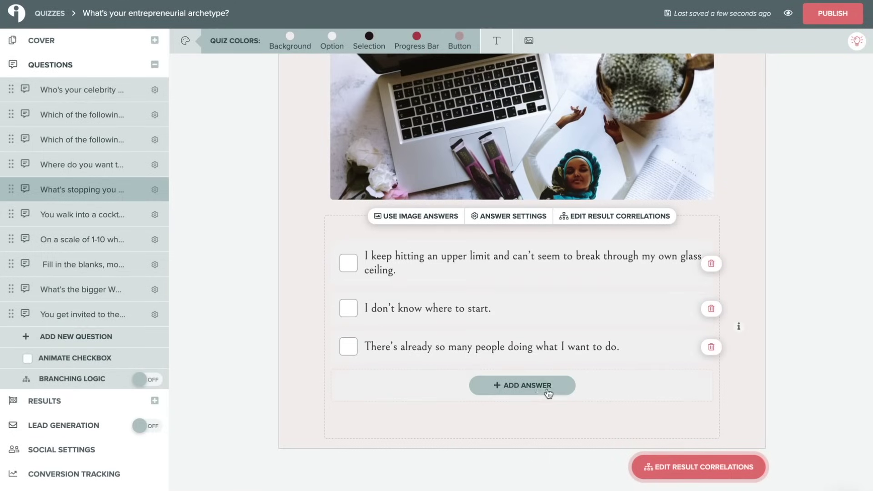
click(523, 386)
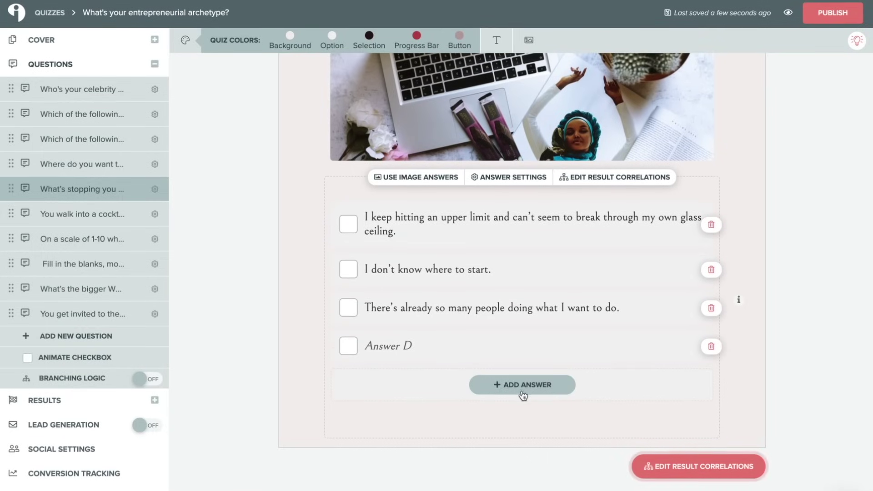
click(523, 390)
click(521, 382)
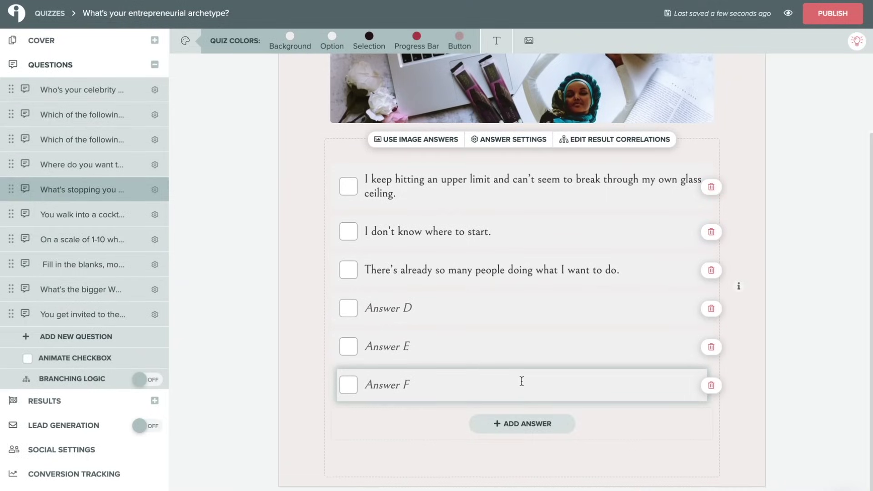
click(521, 381)
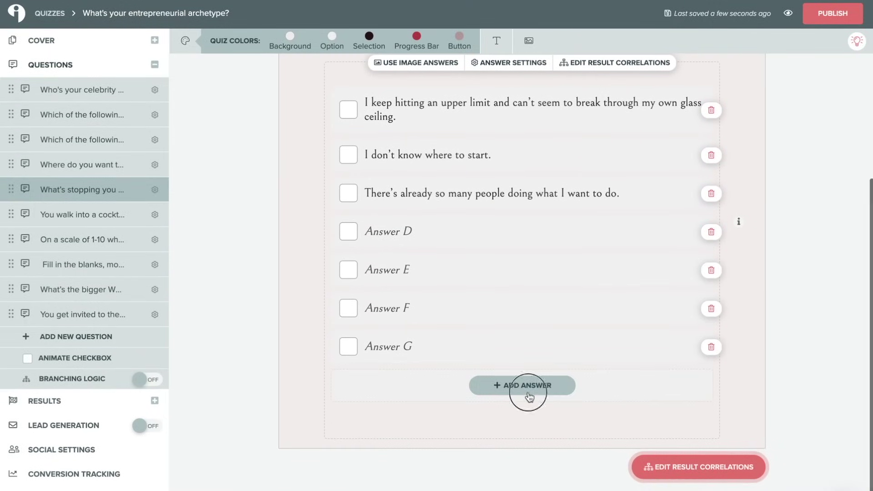
click(520, 383)
click(414, 234)
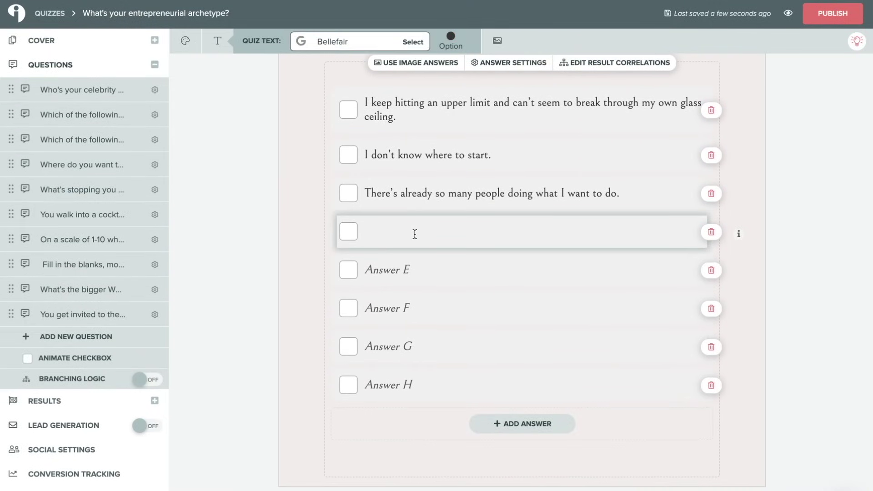
text(There's more!)
Check Edit Result Correlations, confirming the new answers link to no result
scroll(707, 476, down, 1)
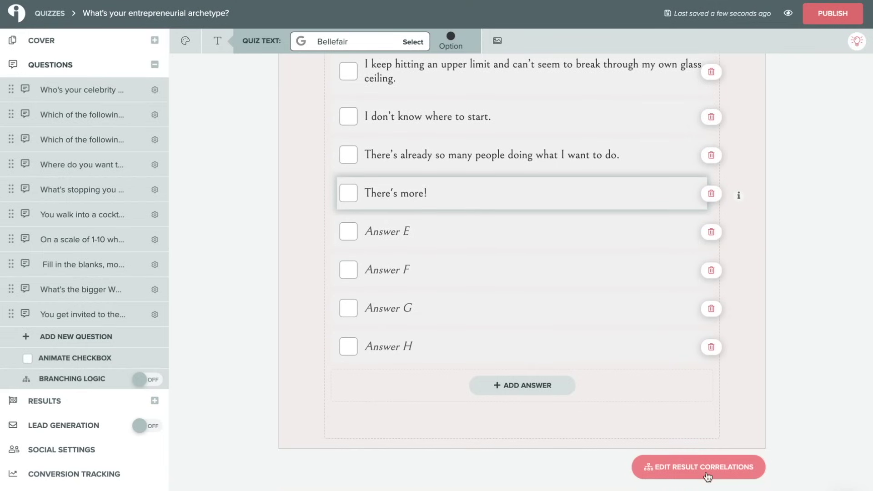
click(708, 473)
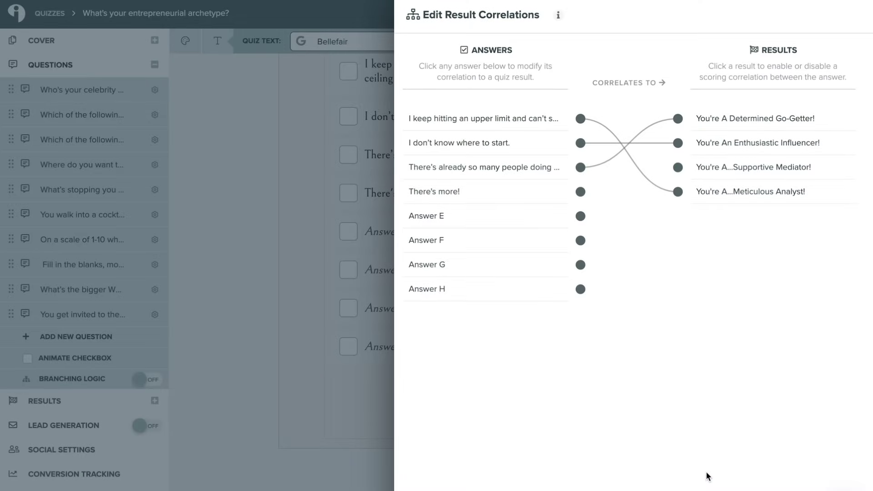
click(287, 347)
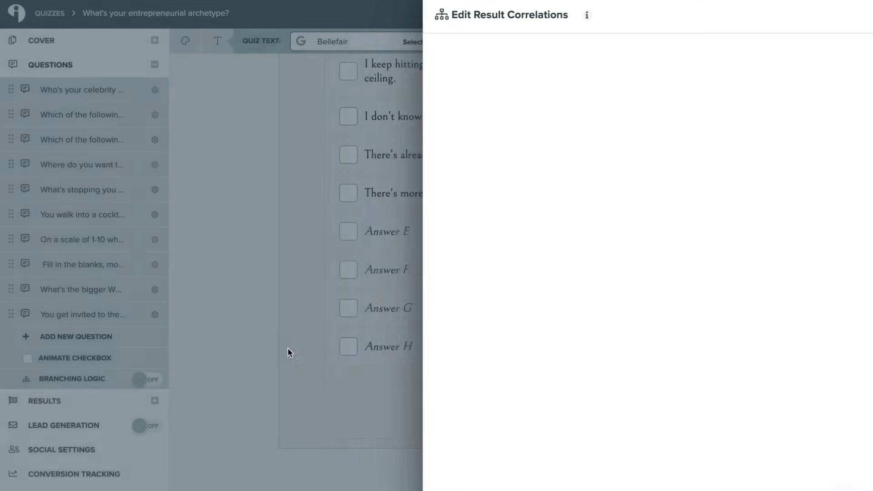
scroll(618, 330, down, 5)
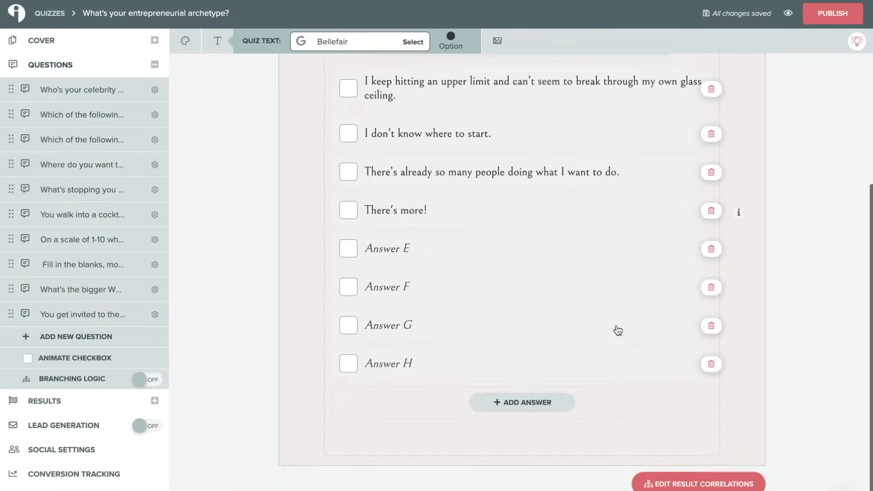
click(690, 464)
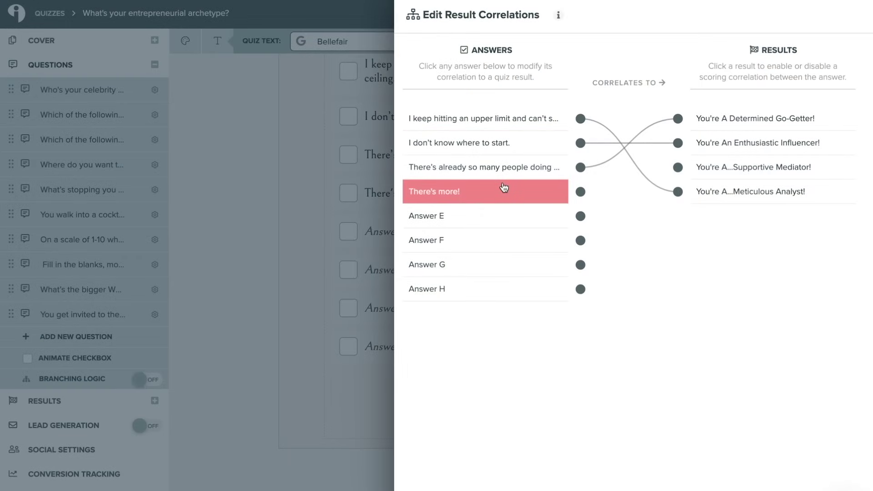
click(236, 278)
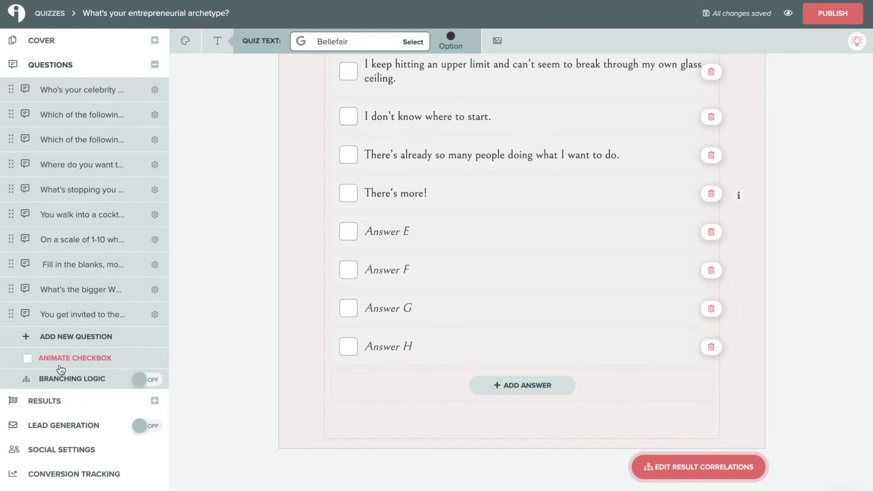
Add Question 11, enable animated checkboxes, and turn on branching logic
click(68, 339)
click(59, 382)
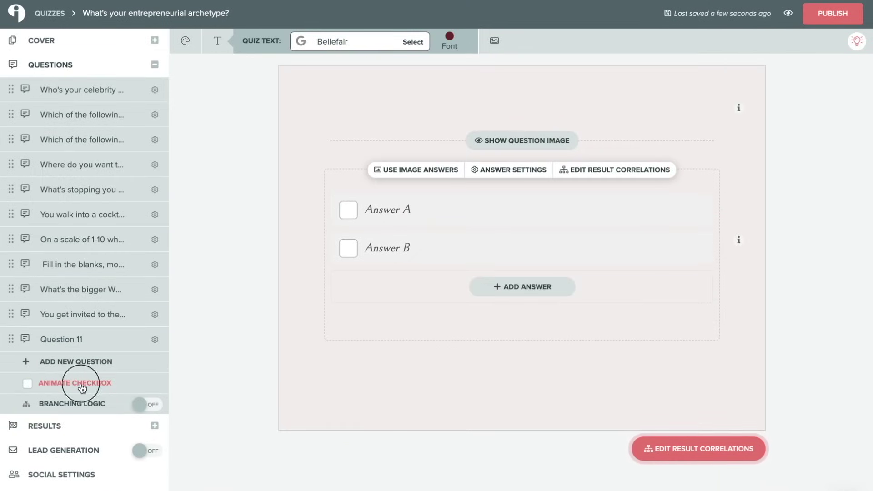
click(28, 385)
click(29, 385)
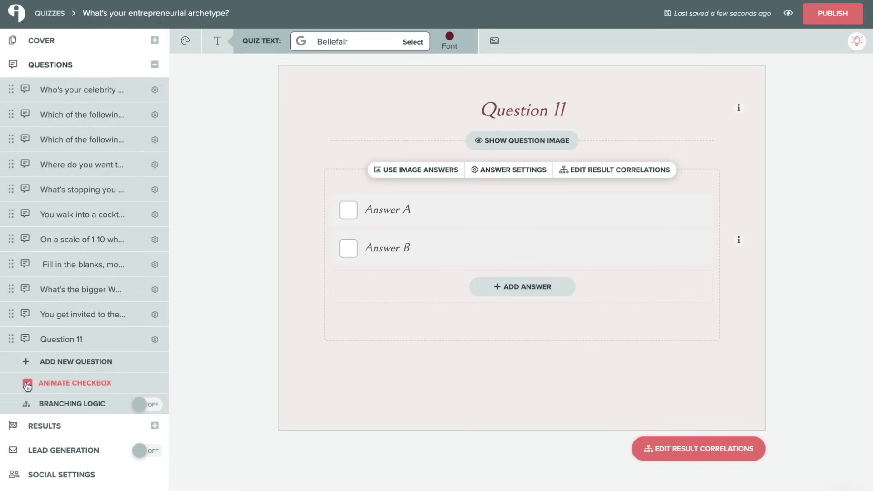
click(140, 404)
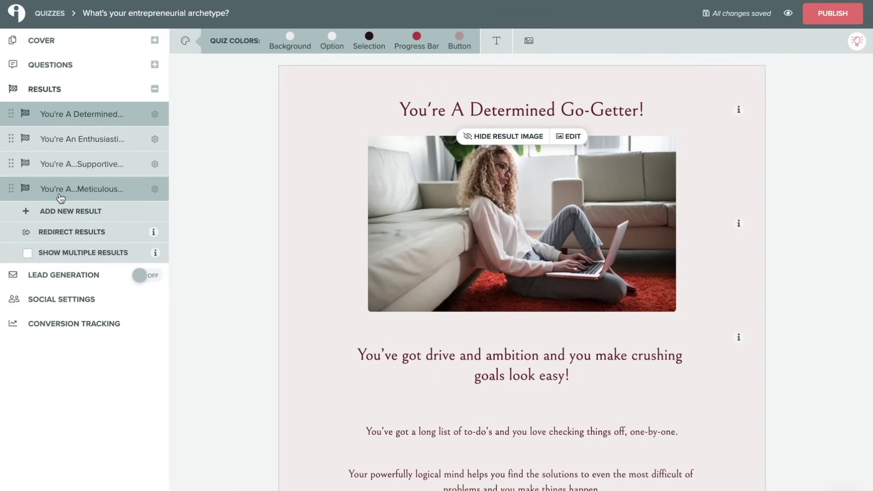
Browse the Enthusiastic Influencer, Supportive Mediator and Meticulous Analyst result pages
click(72, 139)
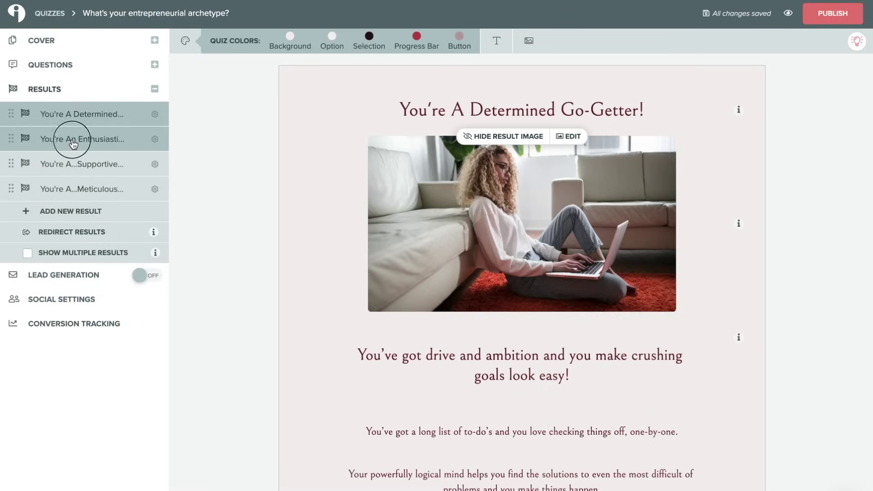
click(80, 168)
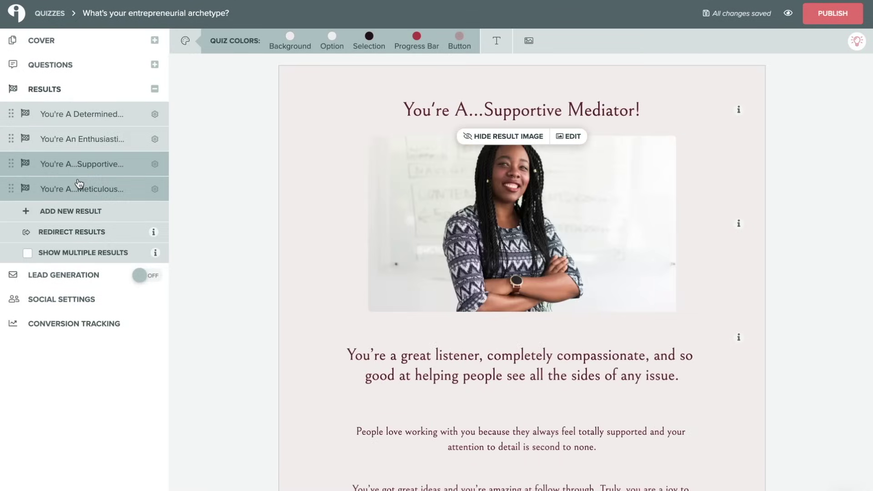
click(78, 184)
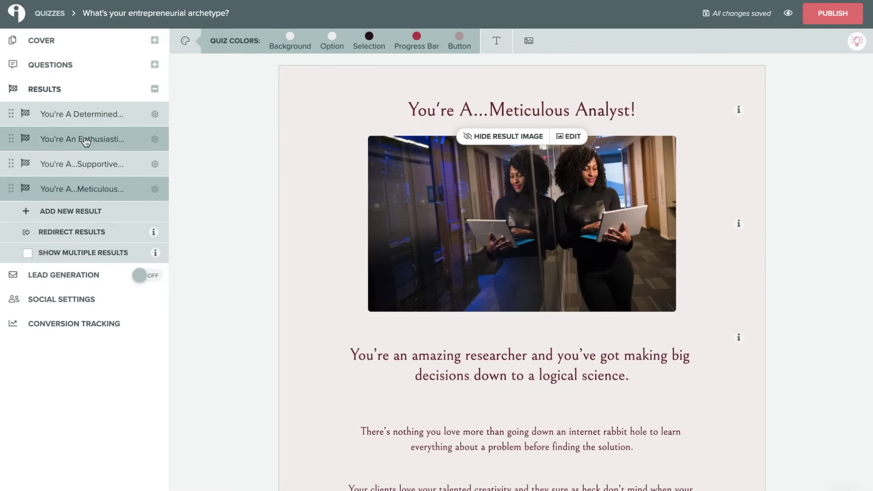
Hide the result image on the Meticulous Analyst result
click(491, 110)
click(687, 105)
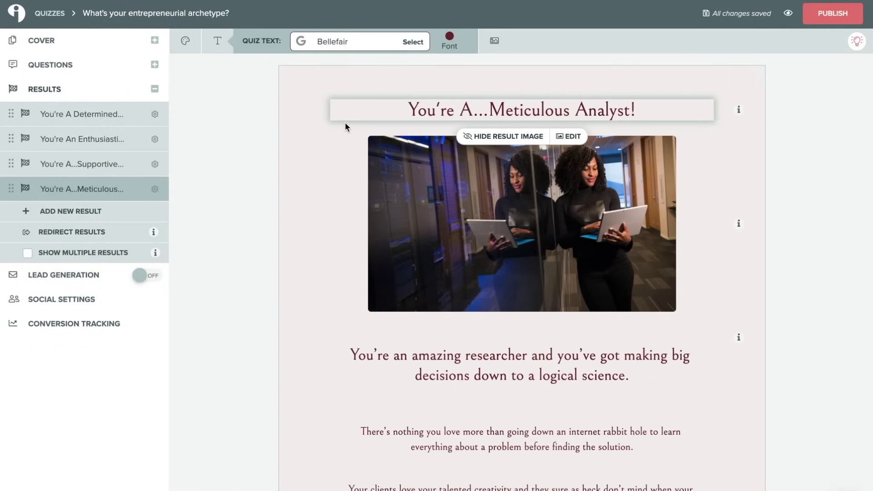
click(506, 136)
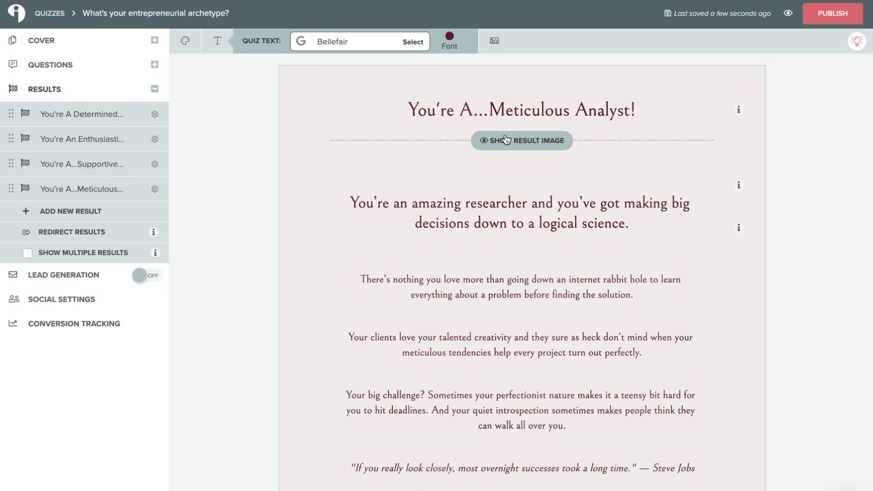
Restore the Meticulous Analyst result image and start replacing its photo
click(506, 140)
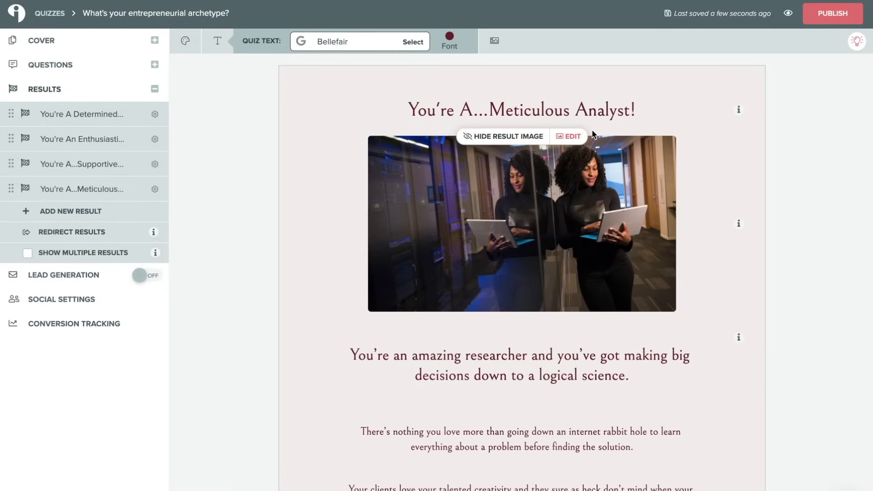
click(569, 134)
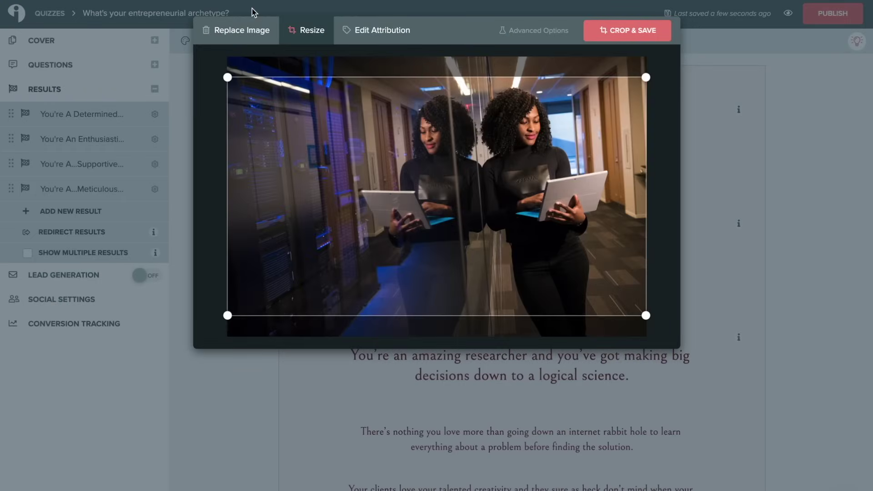
click(243, 29)
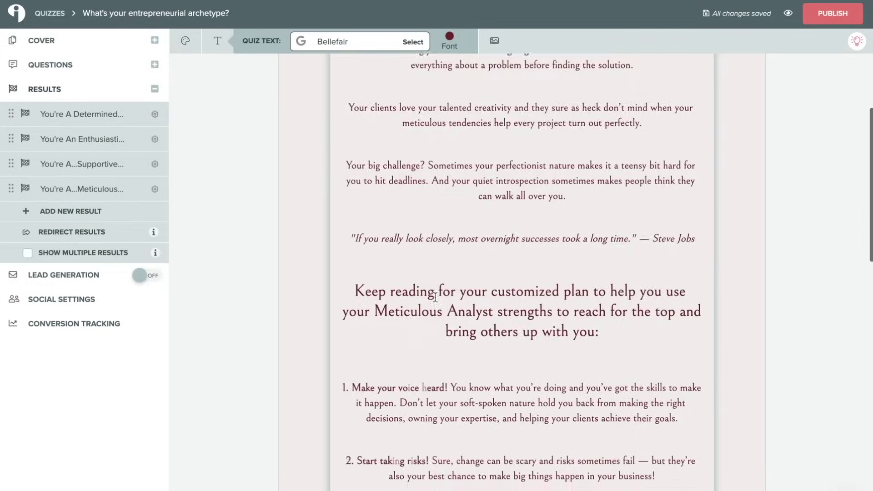
Scroll through the result description and coach bio, then open Redirect Results
scroll(435, 297, down, 10)
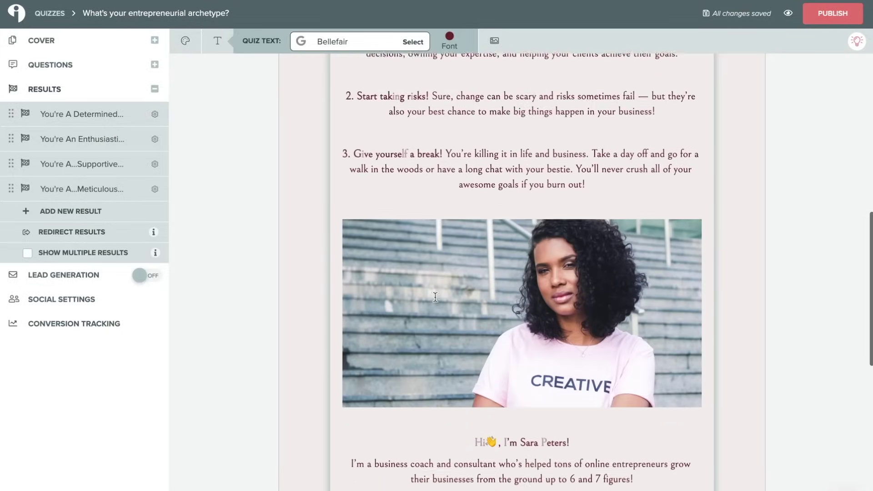
scroll(435, 297, down, 8)
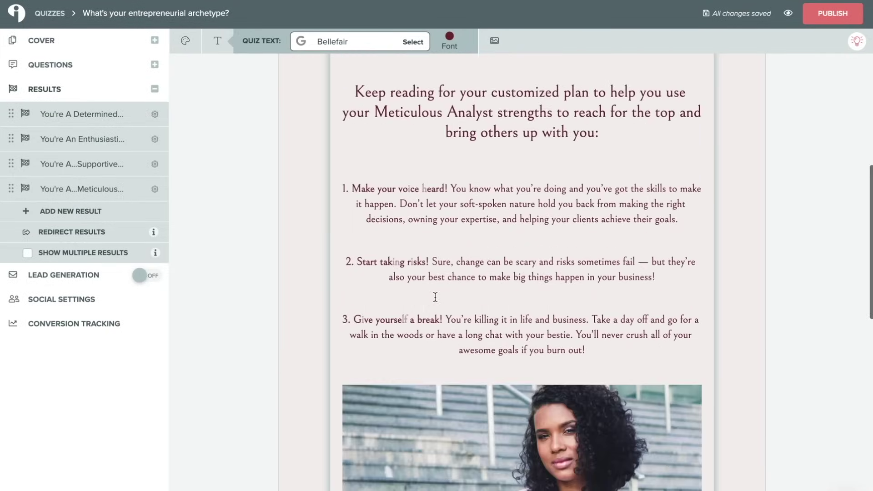
scroll(434, 297, down, 5)
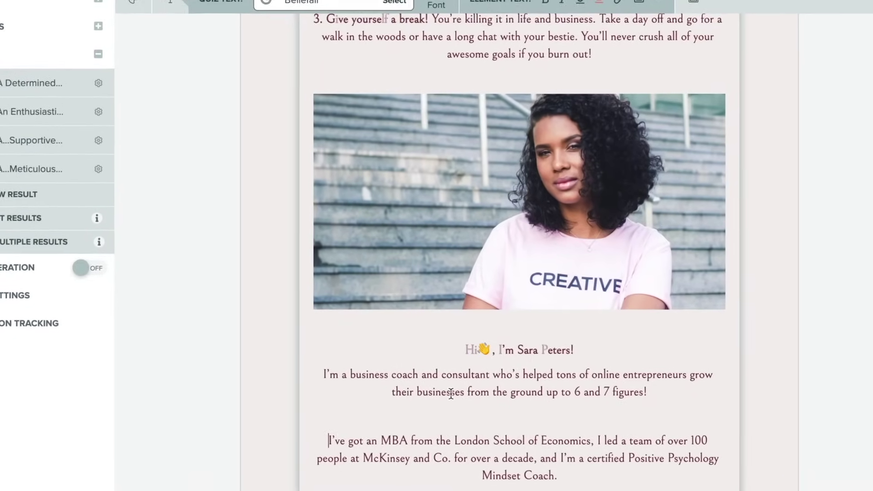
drag(470, 352, 445, 407)
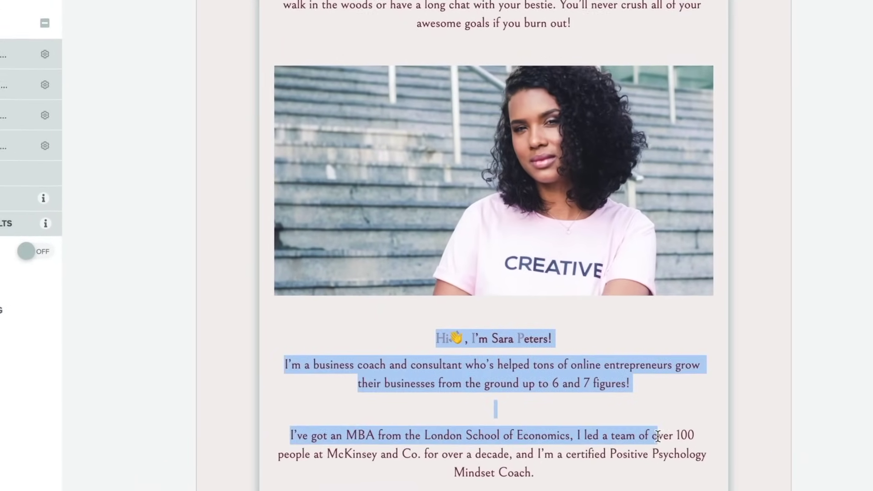
click(656, 431)
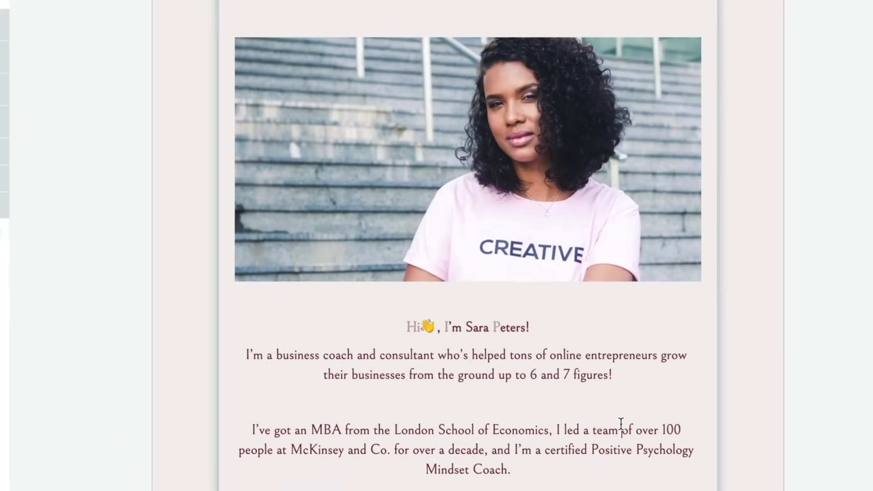
scroll(623, 424, down, 4)
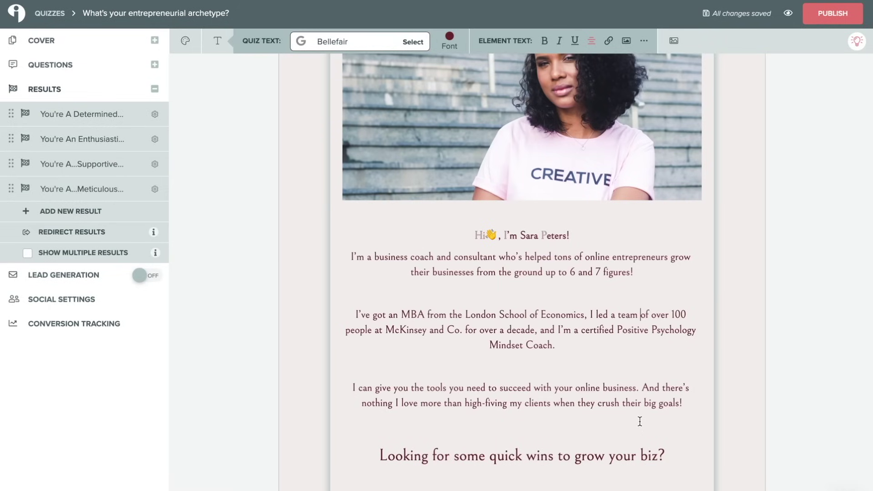
scroll(640, 422, down, 5)
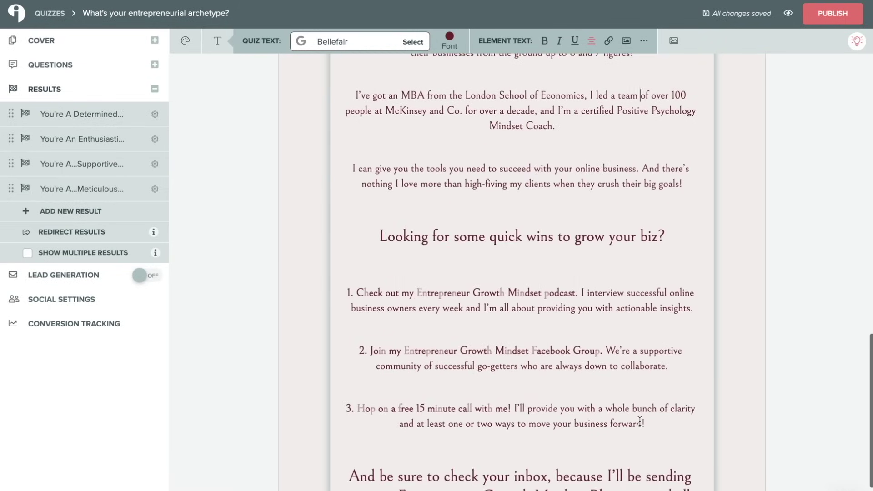
scroll(640, 421, down, 1)
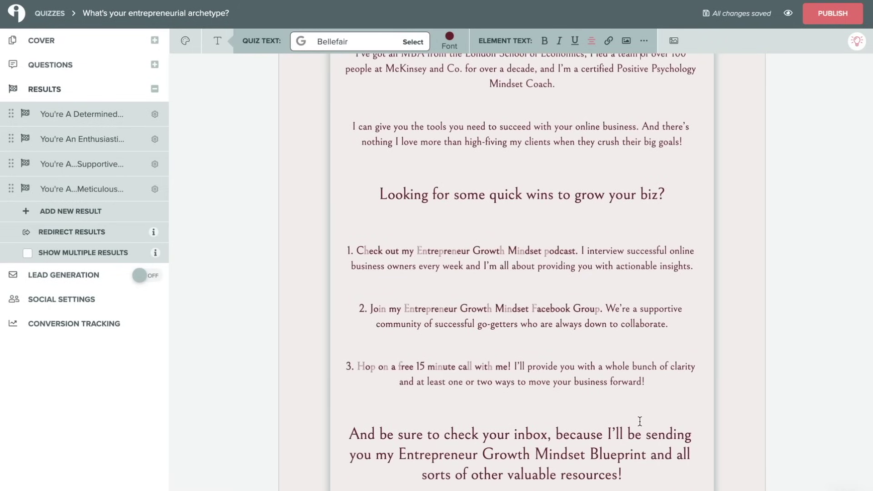
click(64, 233)
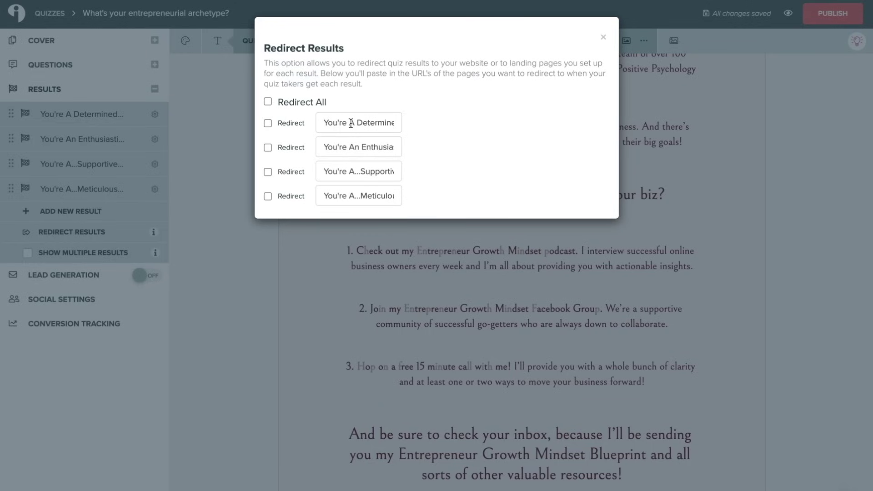
Try then cancel a redirect for the first result, and view the Show Multiple Results info
click(268, 123)
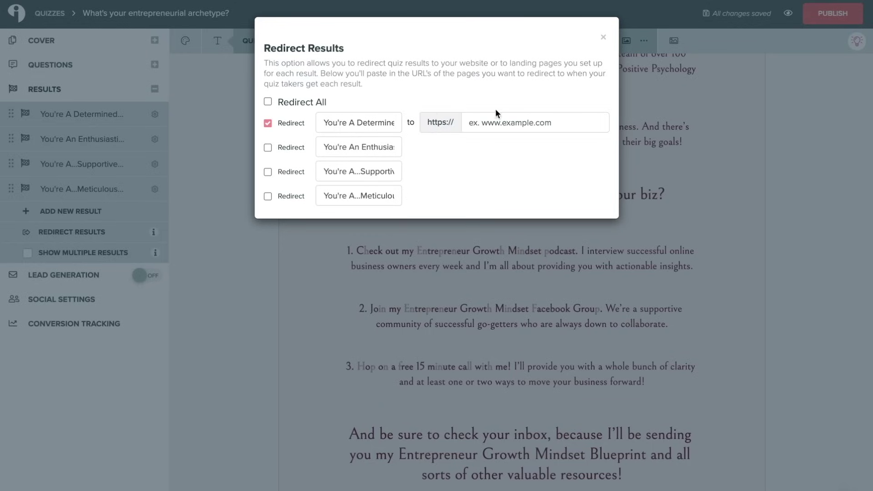
click(498, 122)
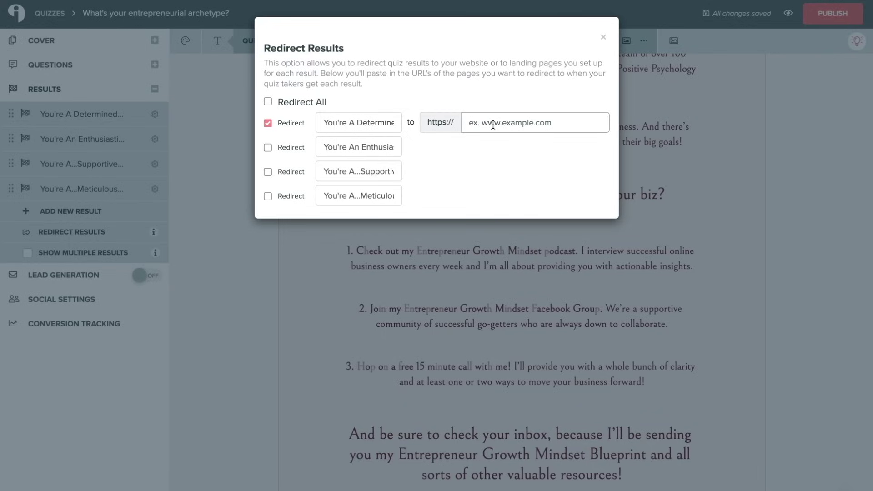
click(267, 124)
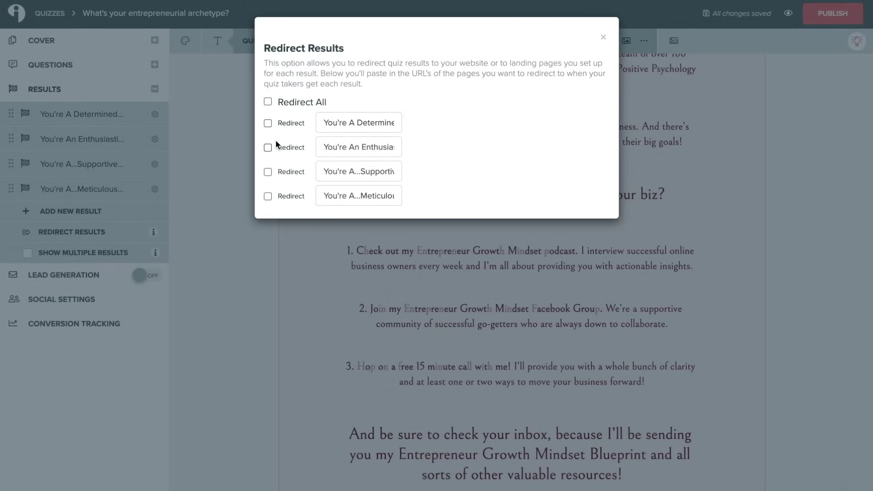
click(117, 253)
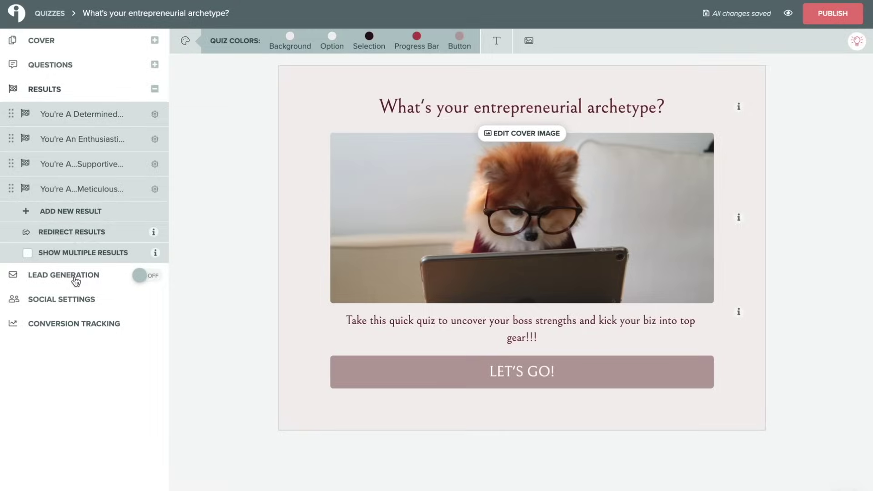
Switch Lead Generation on to open the Opt-In Form setup
click(141, 276)
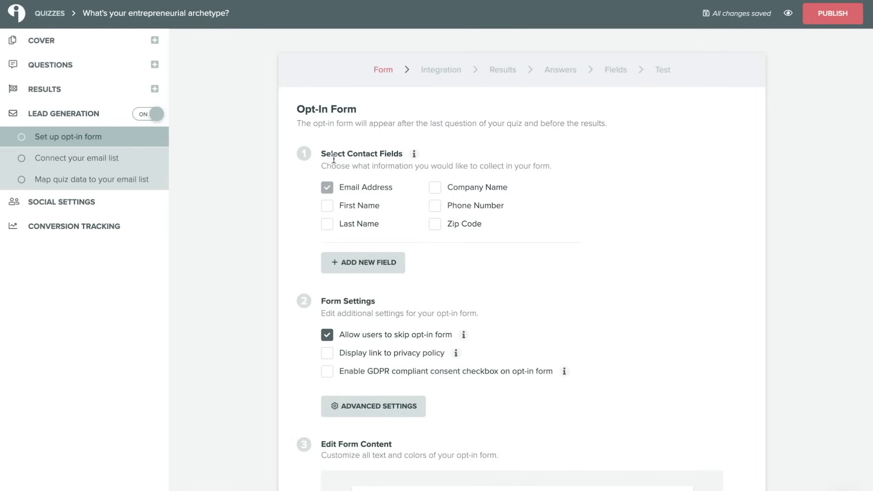
Collect First Name and Last Name, dropping company name, phone number and zip code
click(327, 204)
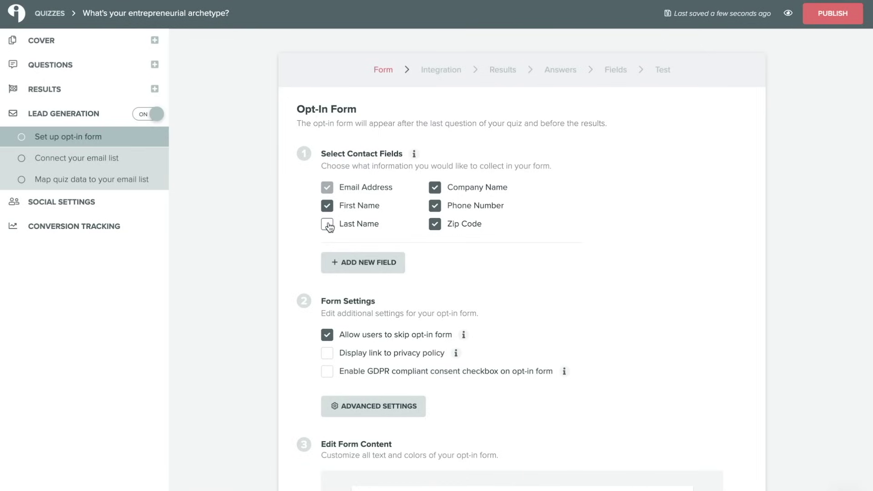
click(435, 188)
click(434, 206)
click(435, 228)
click(327, 224)
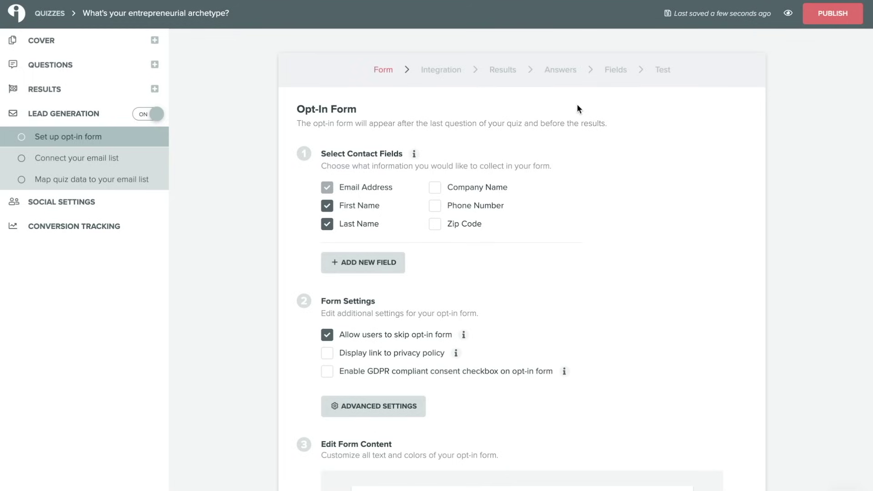
Start a custom contact field and select its field-name box
scroll(493, 182, down, 2)
click(362, 193)
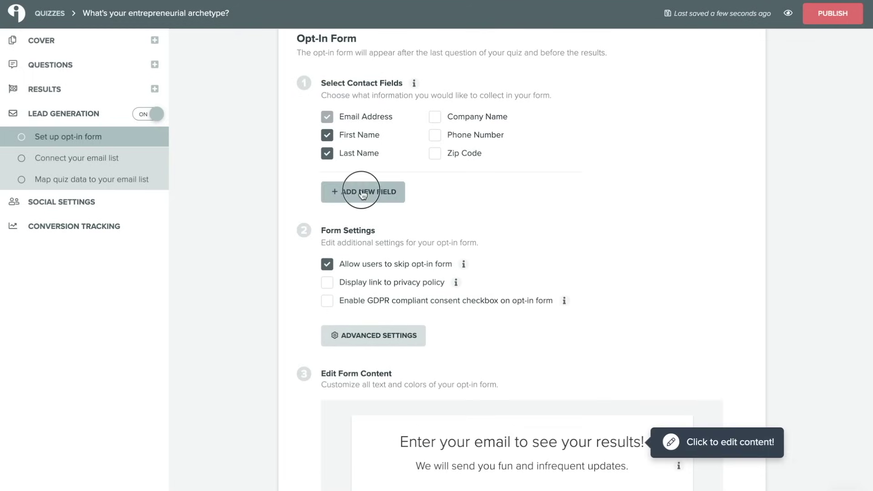
scroll(438, 211, up, 1)
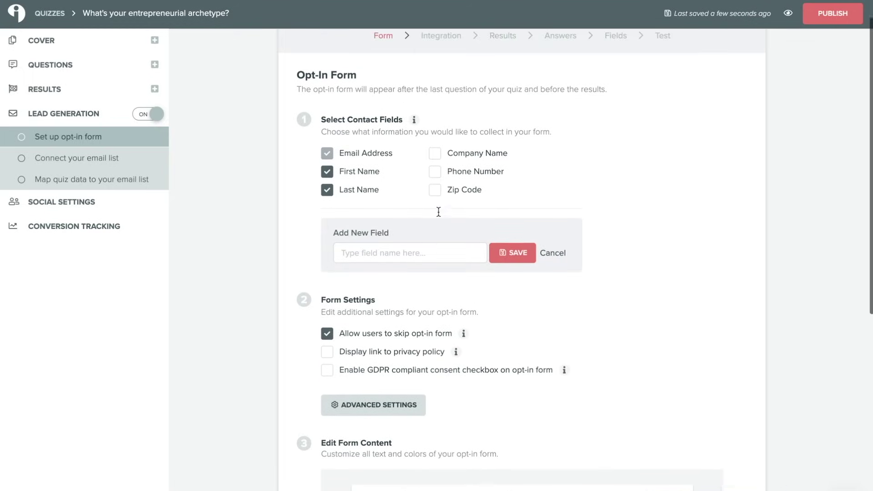
scroll(403, 261, up, 1)
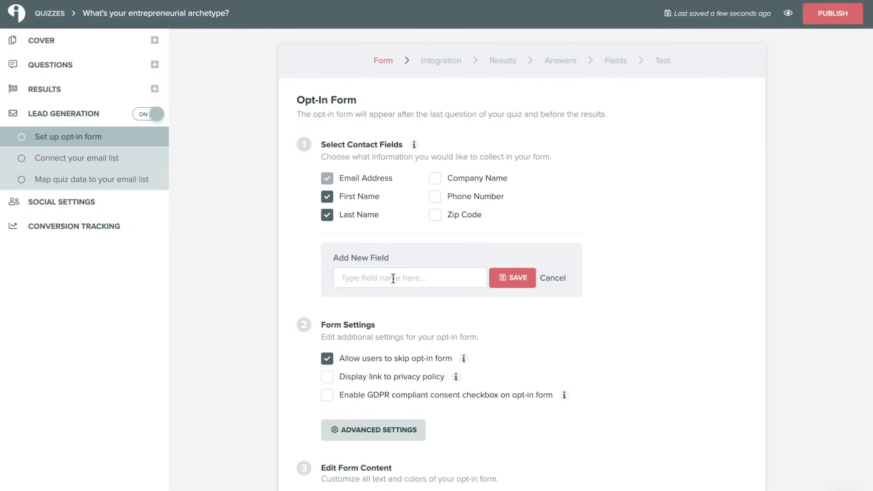
click(394, 279)
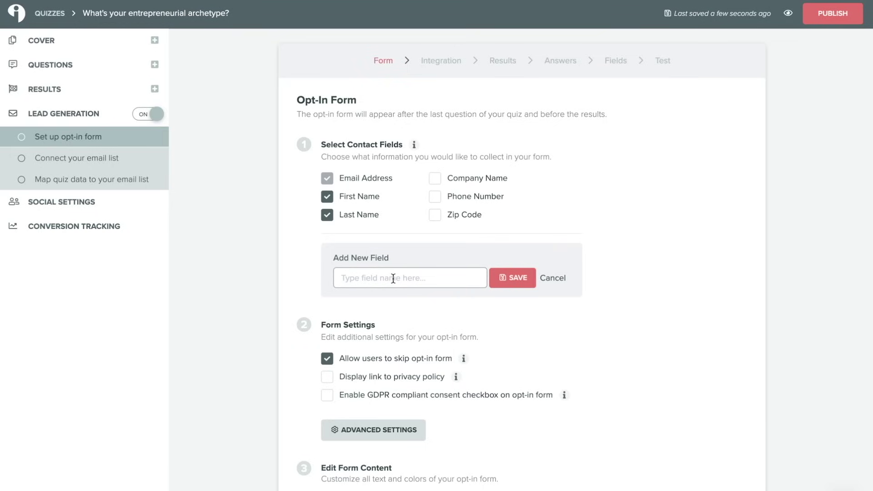
scroll(394, 278, down, 2)
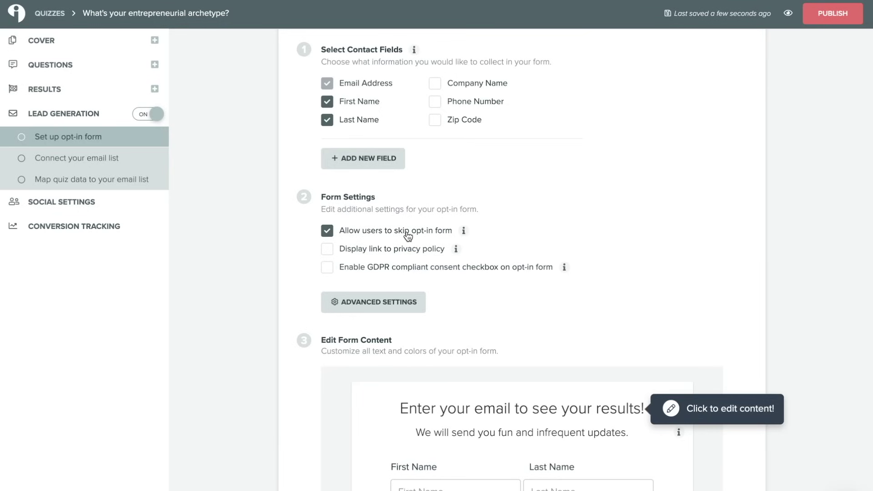
Read the skip-opt-in-form help and open the form's error message settings
mouse_move(465, 234)
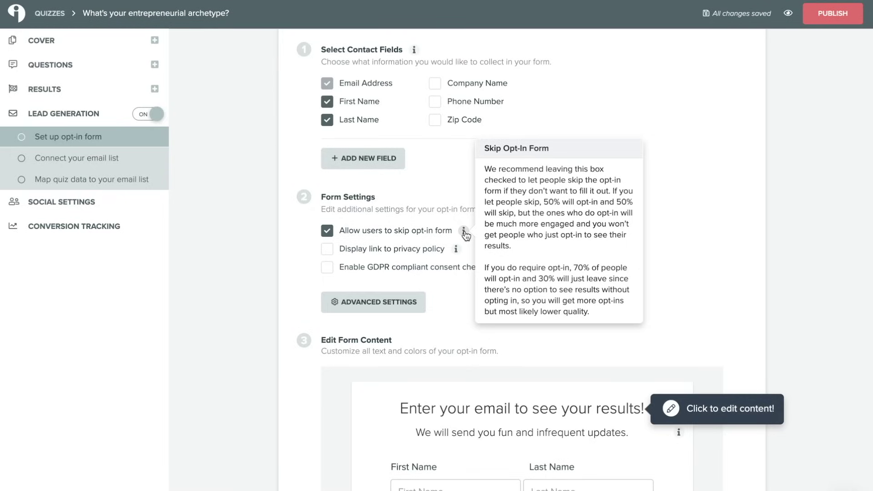
scroll(347, 246, down, 1)
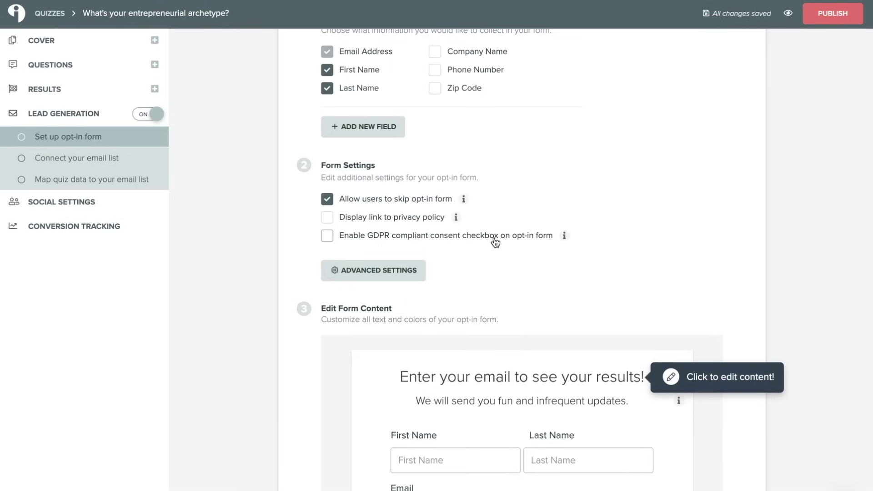
click(371, 271)
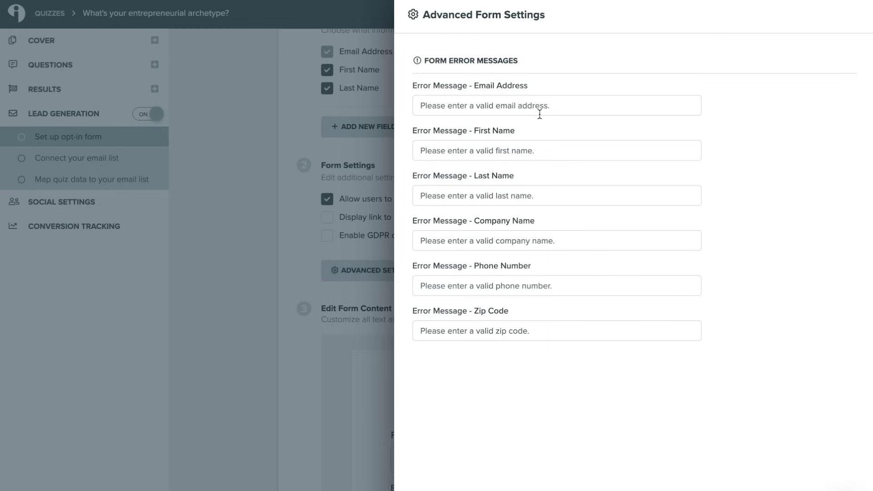
Close the error message settings and save the opt-in form, continuing to Integration
click(387, 355)
scroll(386, 355, down, 5)
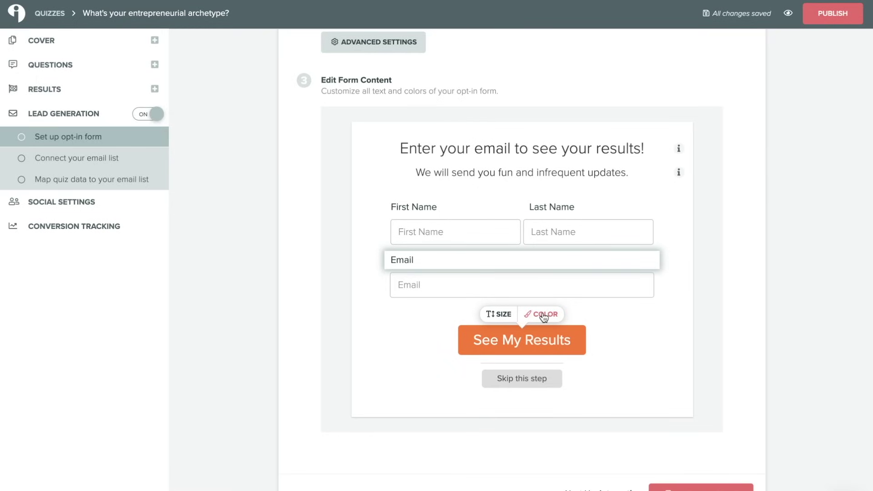
click(709, 487)
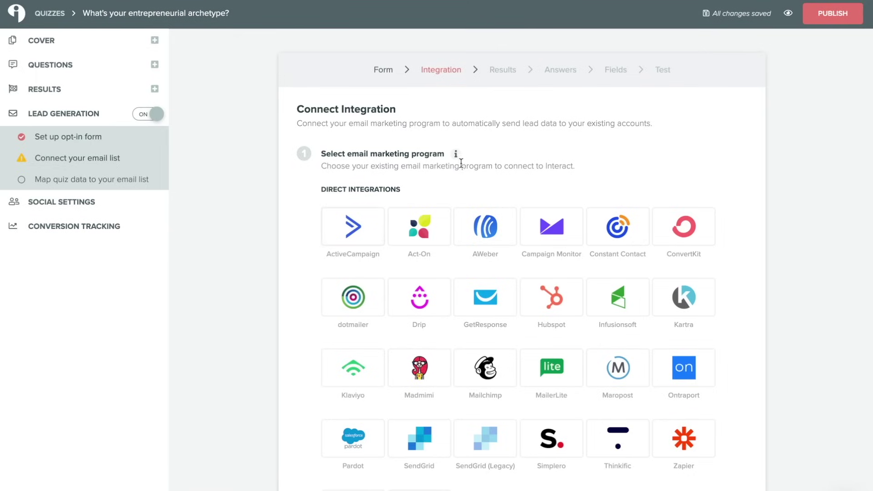
Scroll the Direct Integrations grid to connect .csv File Download as the lead integration
scroll(296, 290, down, 2)
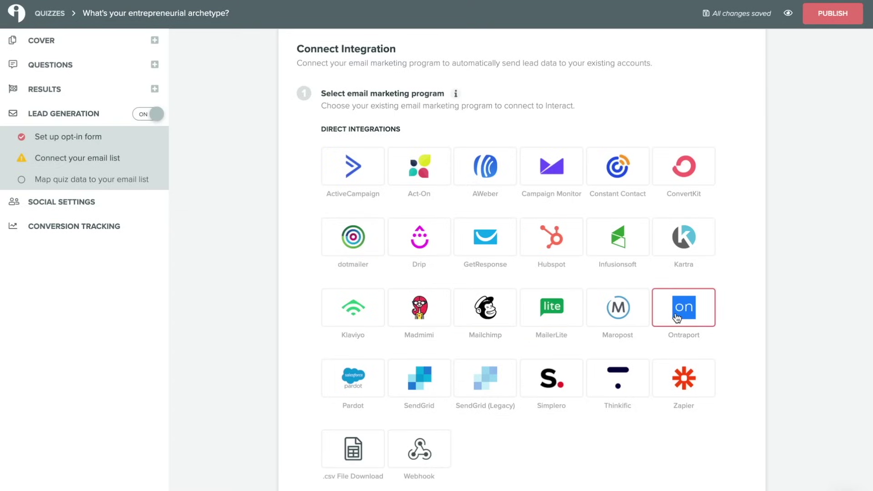
scroll(498, 370, down, 2)
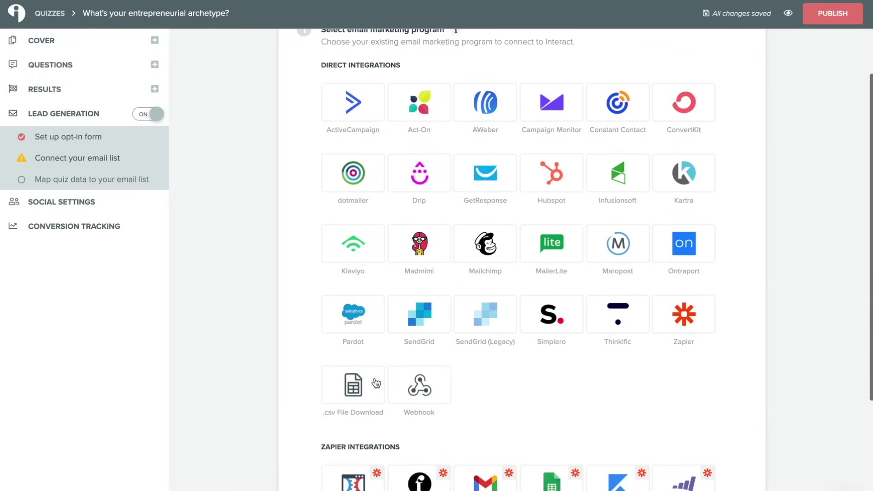
scroll(369, 390, down, 1)
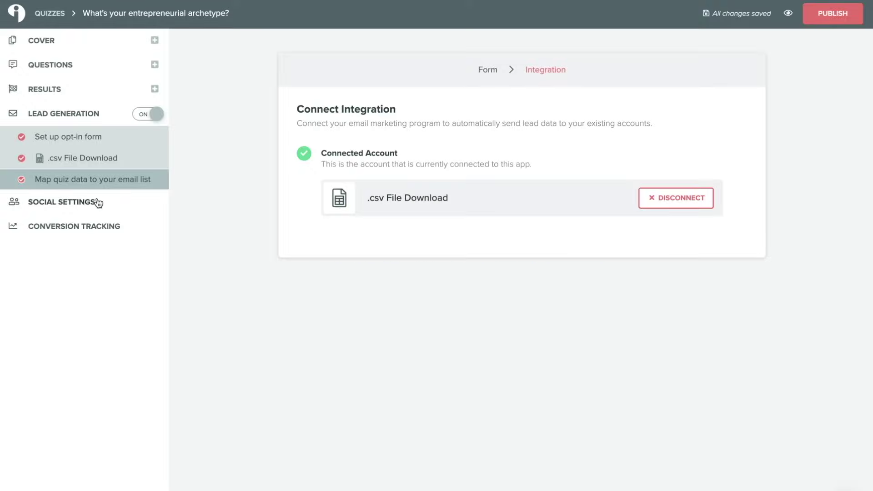
In Social Settings, hide share buttons on results and activate LinkedIn sharing
click(98, 203)
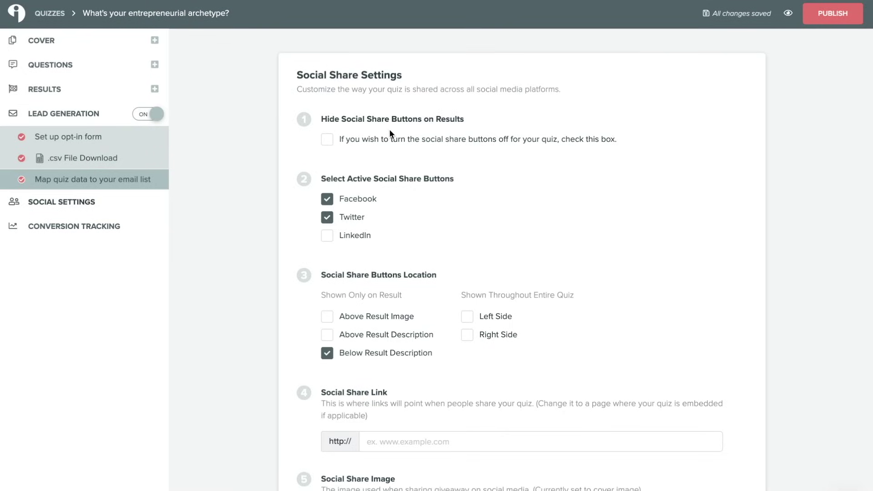
click(327, 139)
scroll(345, 137, down, 2)
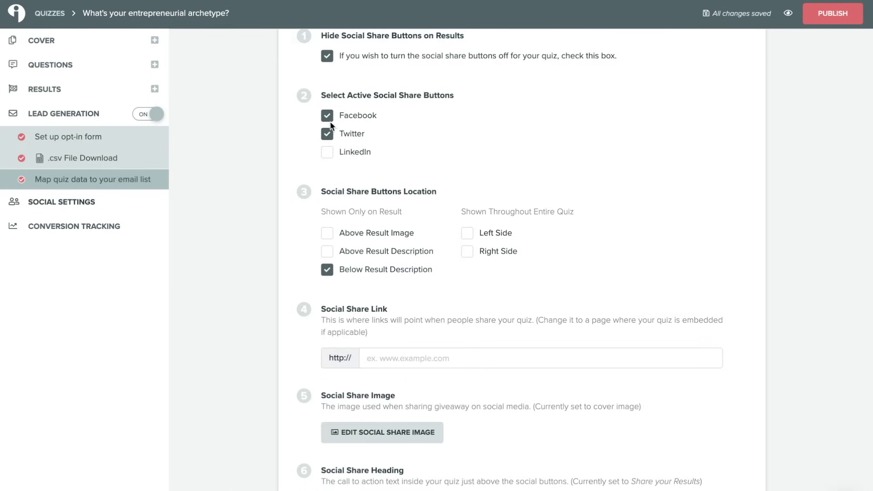
click(327, 152)
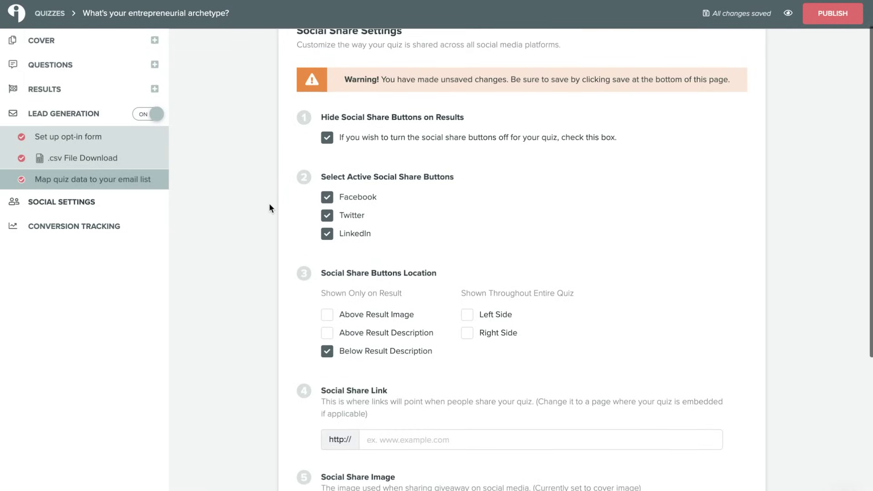
scroll(269, 203, down, 3)
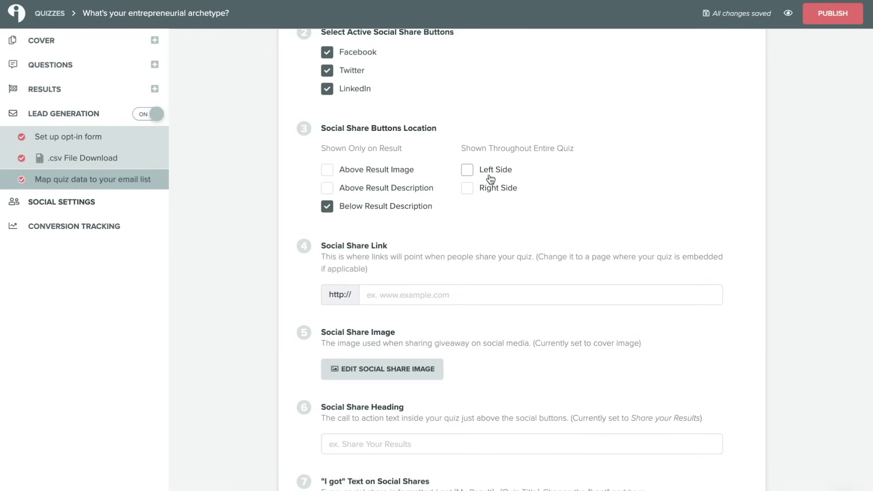
Save the social share settings at the bottom of the page and go to Conversion Tracking
scroll(344, 144, down, 3)
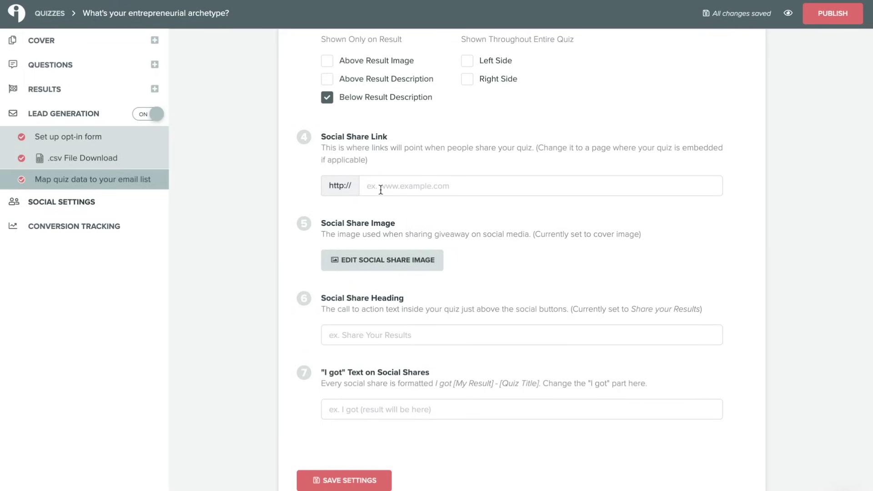
scroll(375, 270, down, 1)
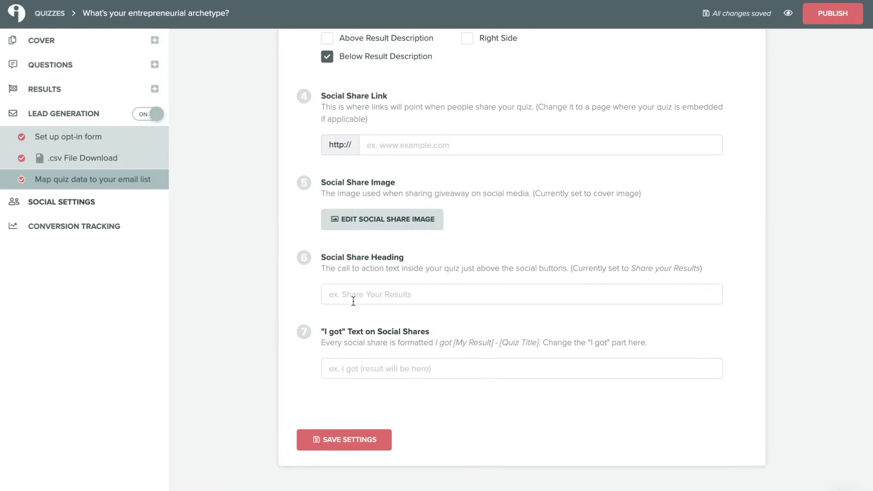
scroll(337, 368, down, 1)
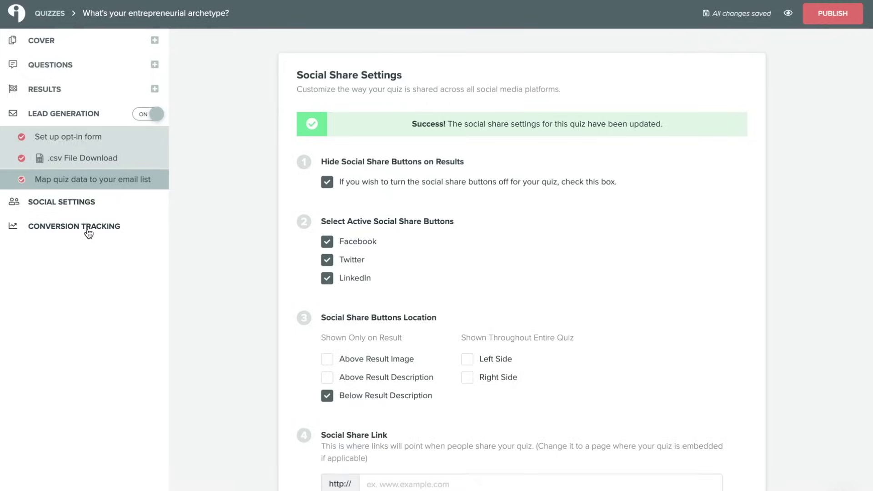
click(89, 233)
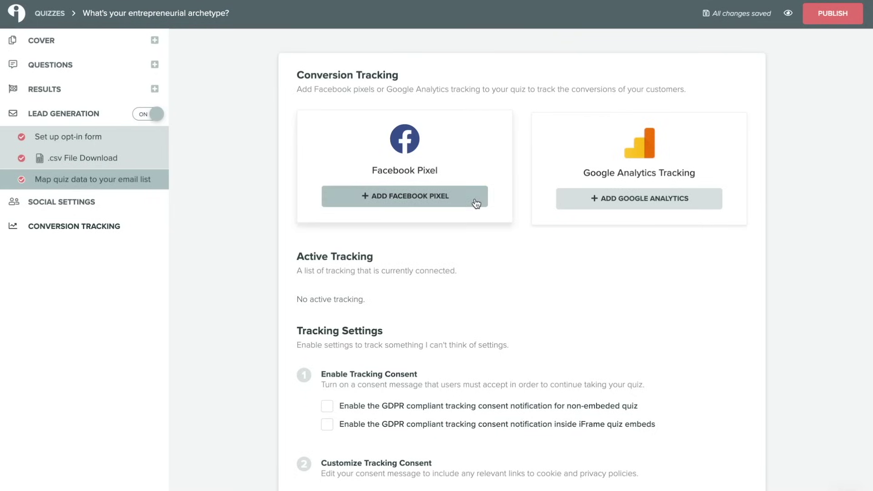
Add a Facebook Pixel and activate the View, Lead and all four result events
click(408, 205)
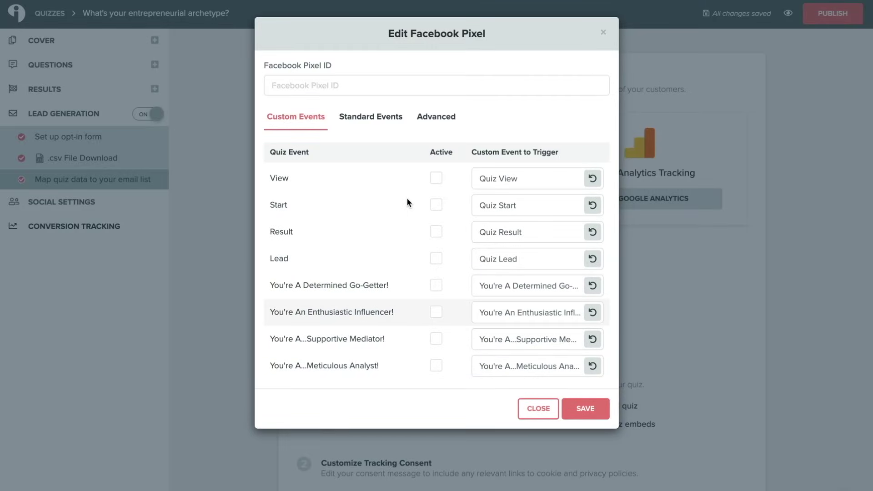
click(335, 93)
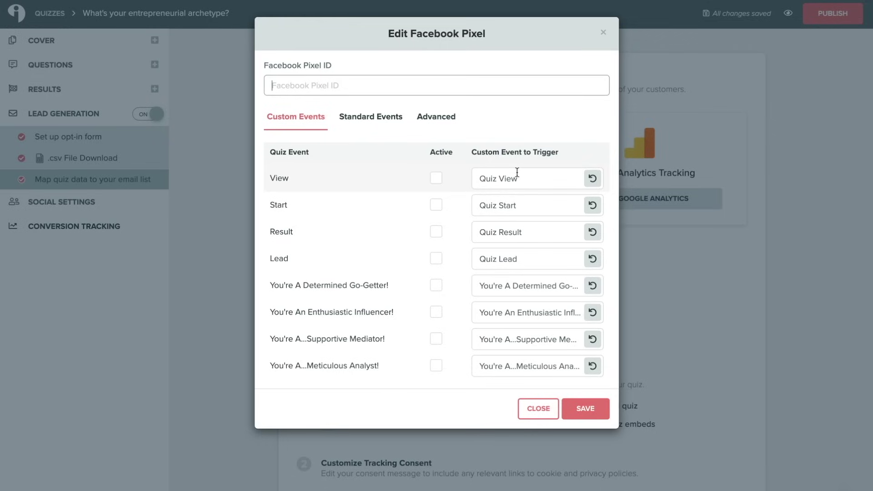
click(436, 178)
click(437, 258)
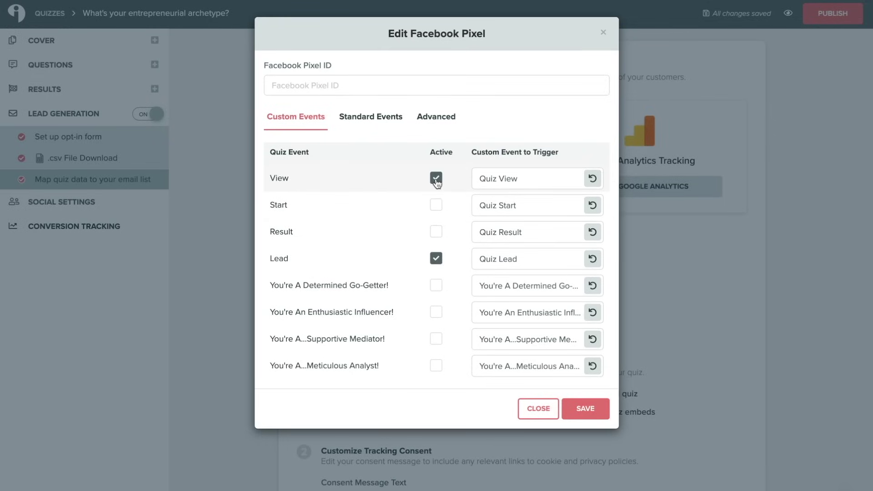
click(436, 366)
click(437, 340)
click(440, 313)
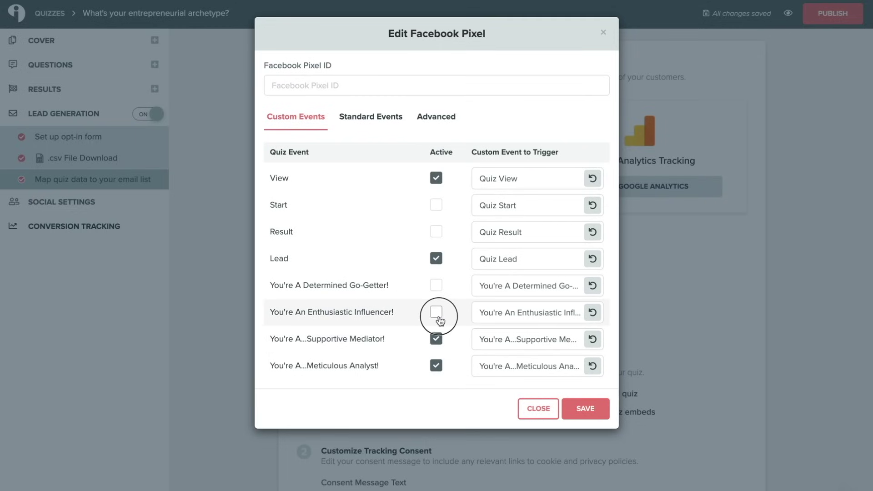
click(439, 287)
Review the Standard Events and Advanced tabs, then close the Facebook Pixel settings without saving
click(371, 117)
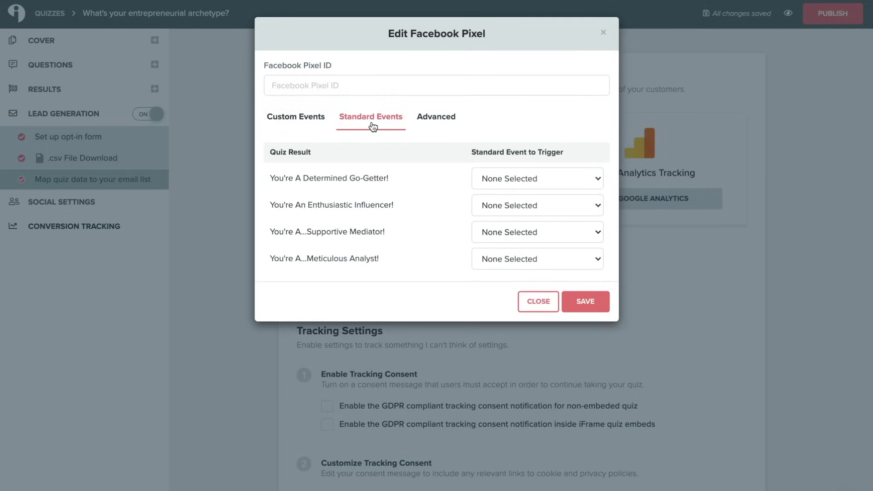
click(439, 120)
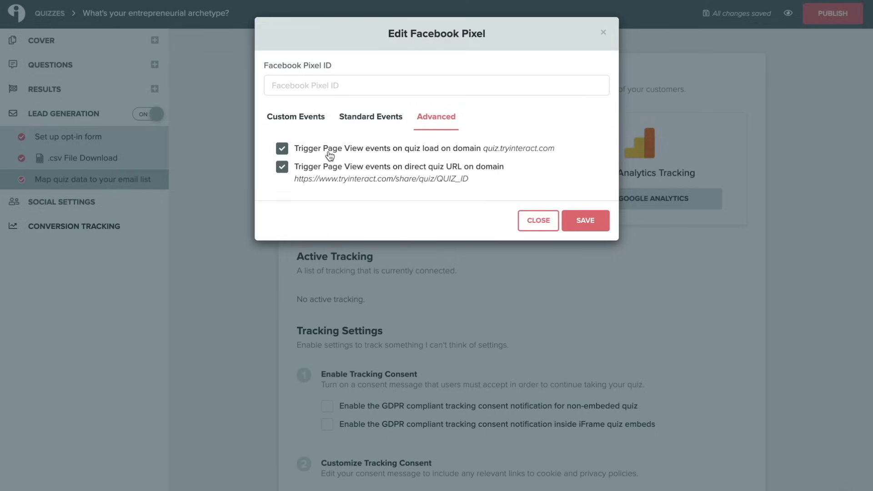
click(538, 220)
click(641, 199)
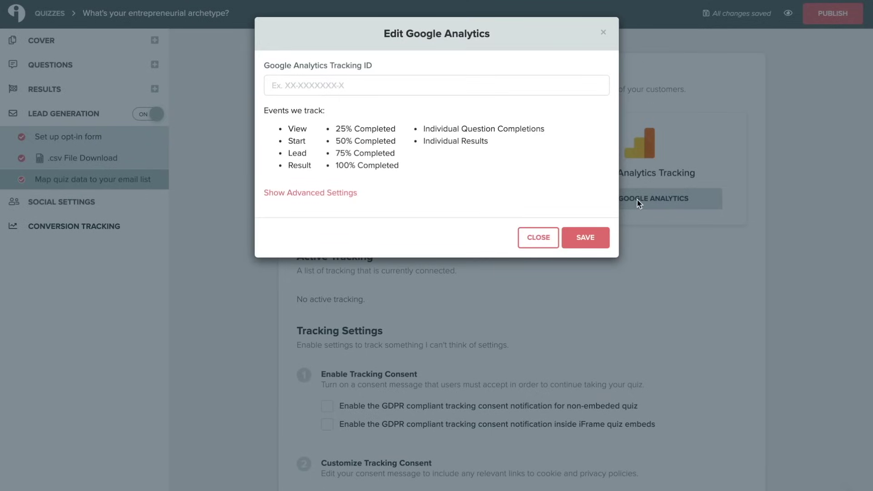
click(352, 84)
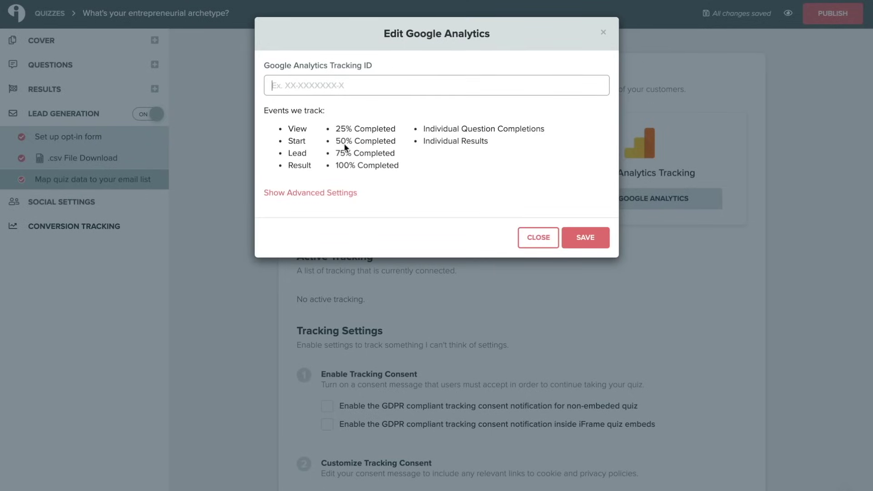
click(313, 194)
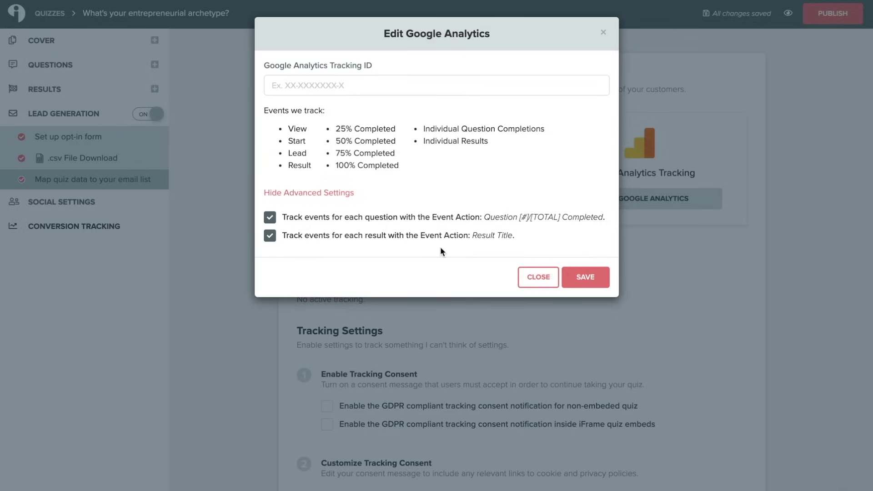
click(538, 277)
scroll(373, 263, down, 5)
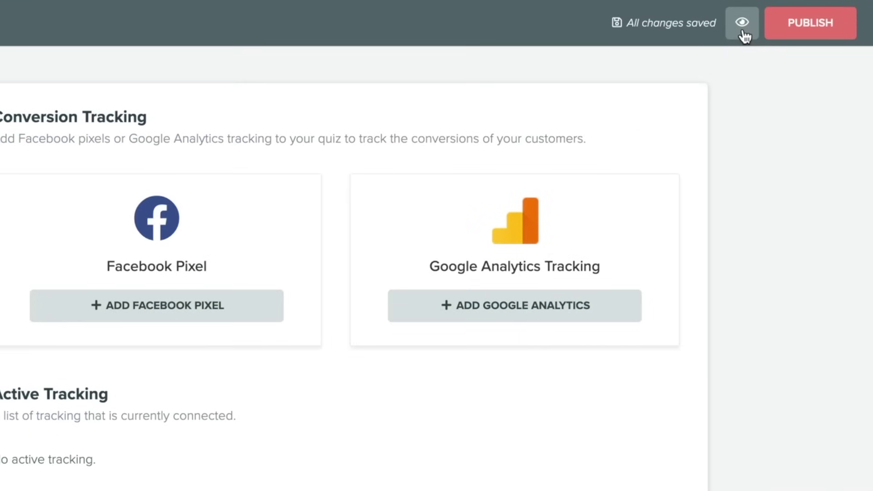
Preview the quiz, copy its preview URL, and close the preview
click(742, 31)
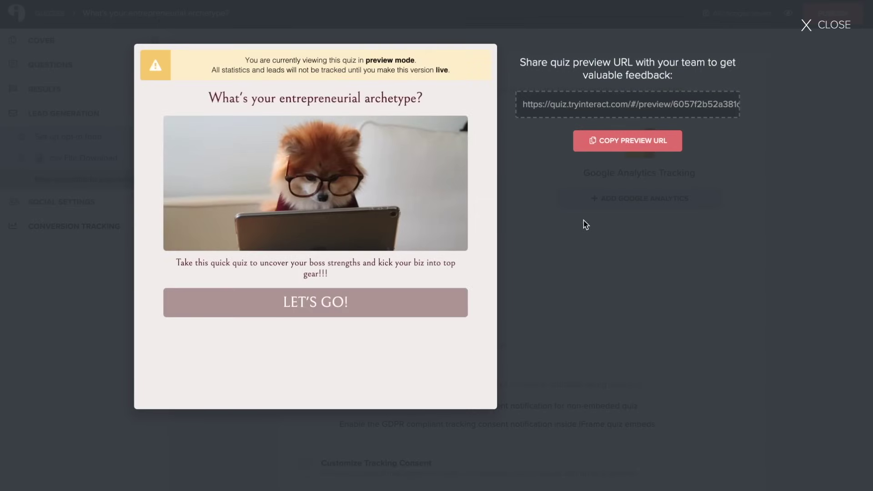
click(590, 103)
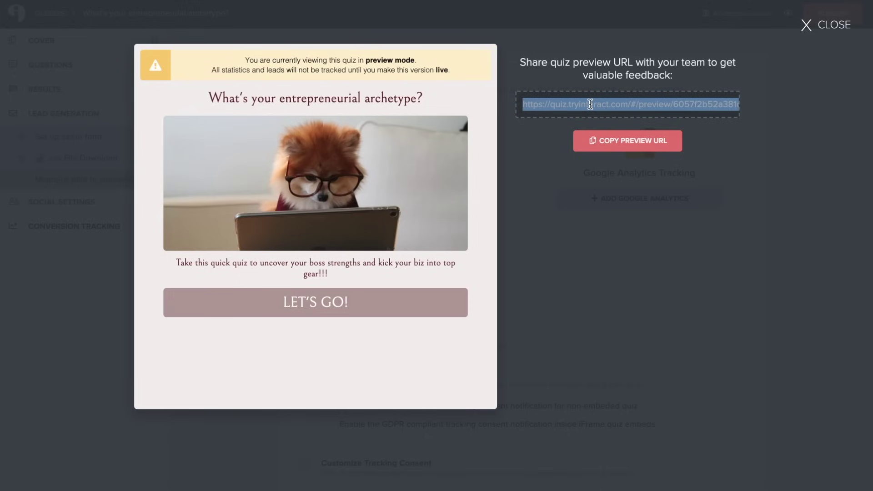
click(619, 141)
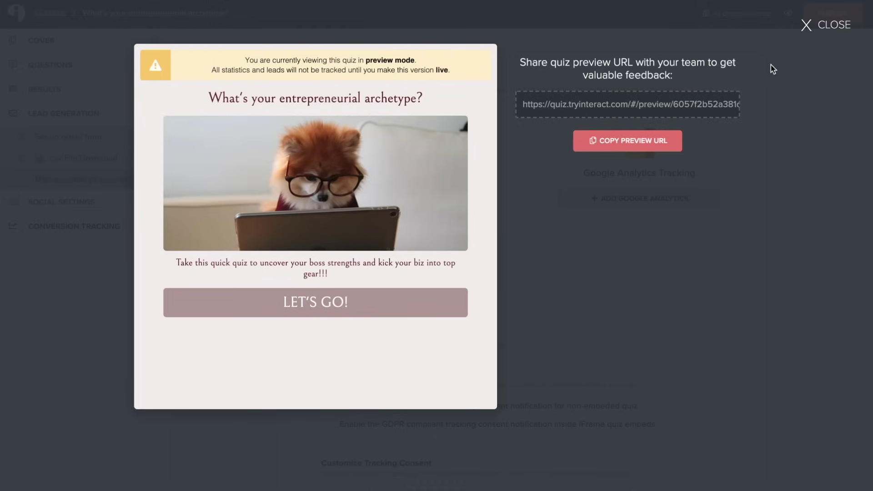
click(822, 33)
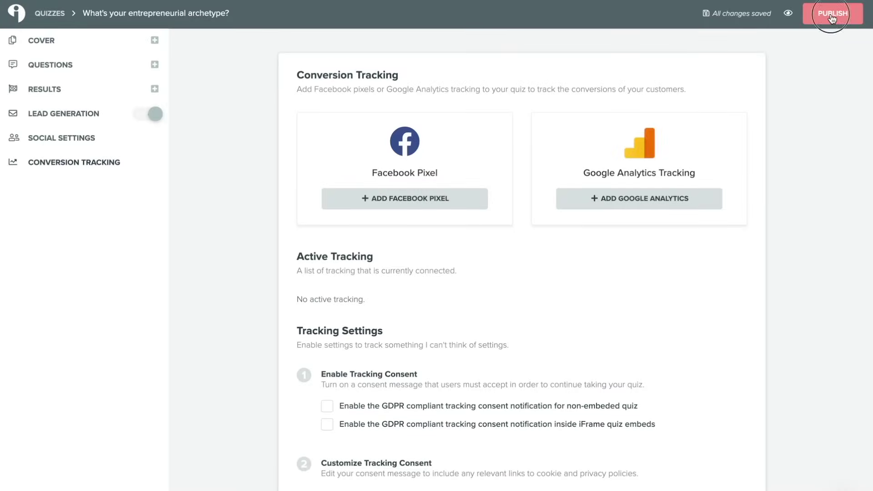
Publish the quiz changes and copy the live quiz link
click(832, 17)
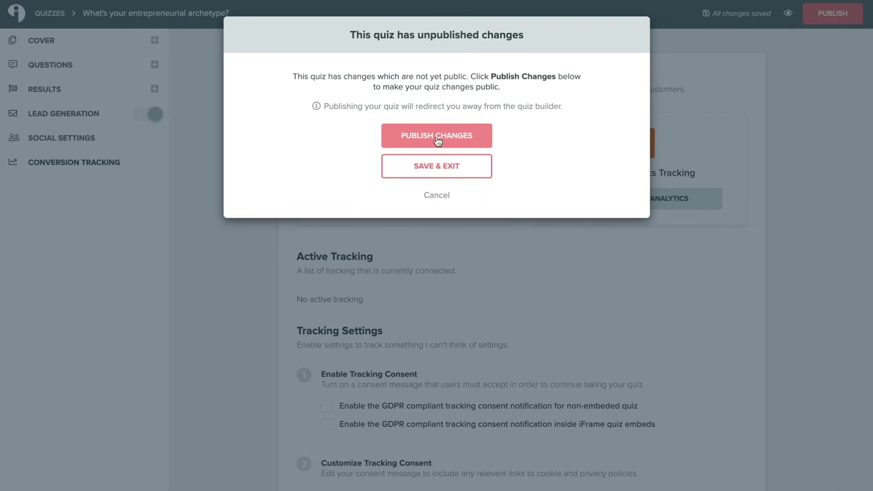
click(436, 138)
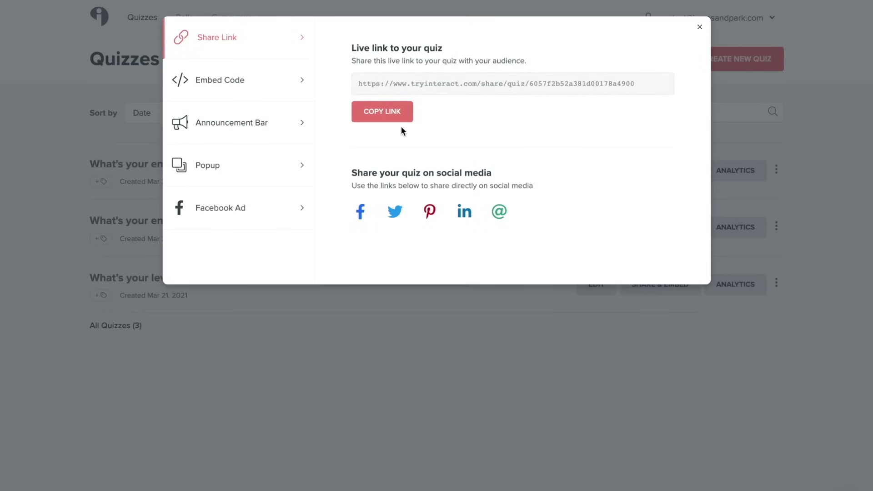
click(385, 112)
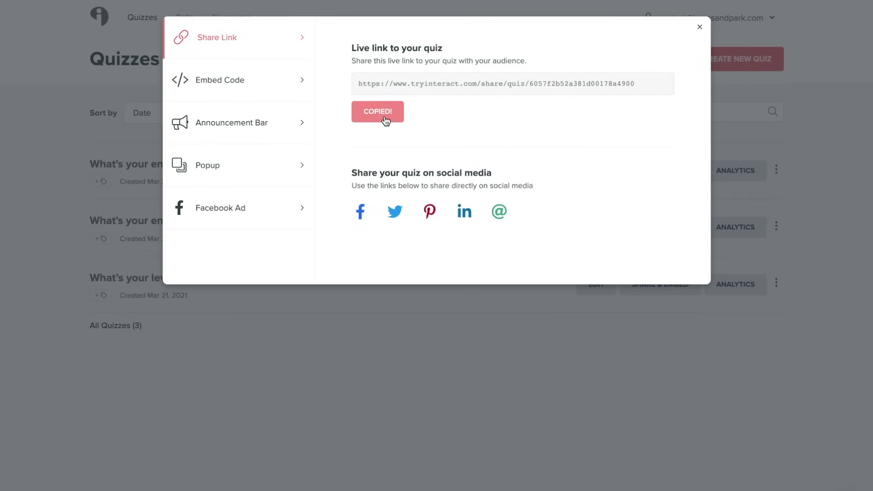
Review the iFrame, Javascript and Wordpress embed codes, then the Announcement Bar options
click(246, 85)
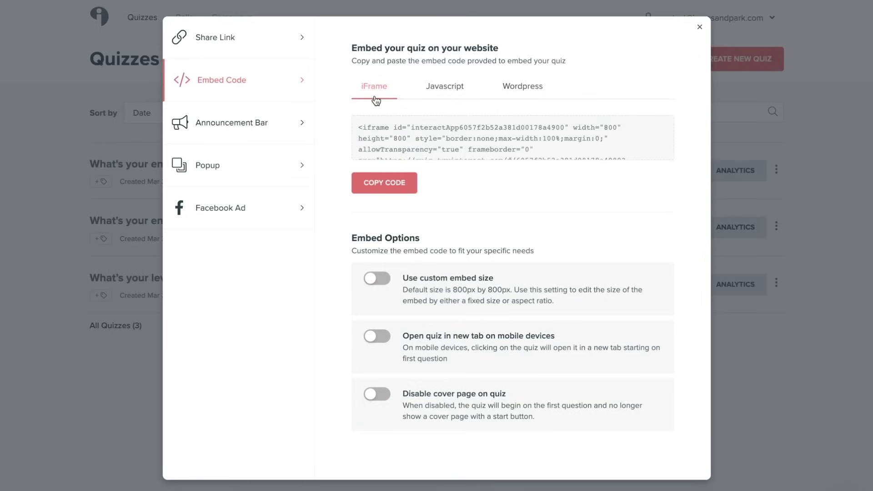
click(457, 91)
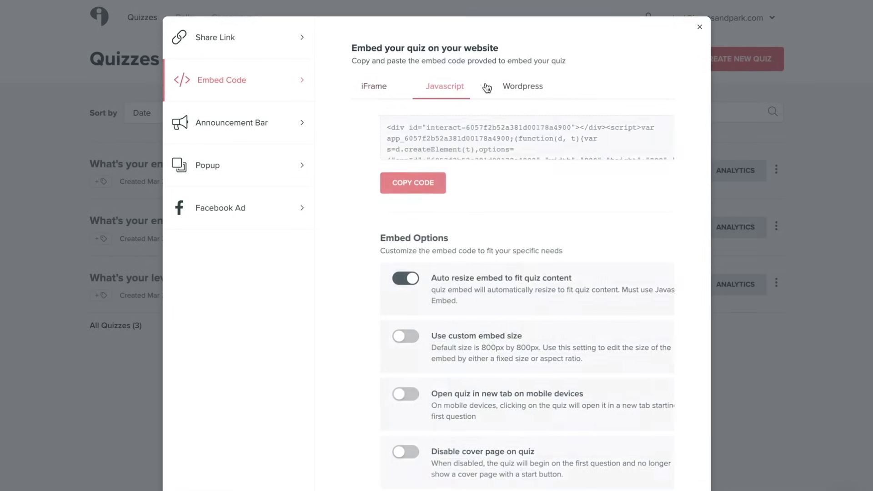
click(527, 90)
click(231, 122)
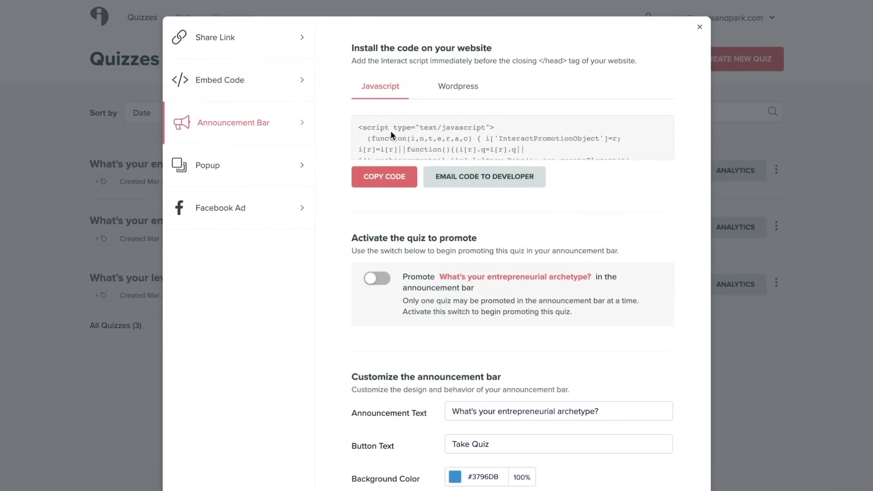
Review the Popup options with its Wordpress setup, then the Facebook Ad preview
click(469, 84)
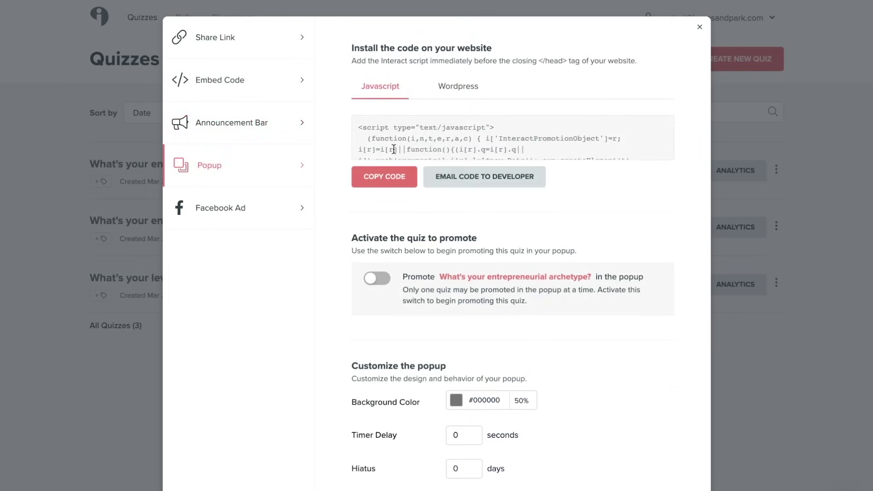
click(447, 97)
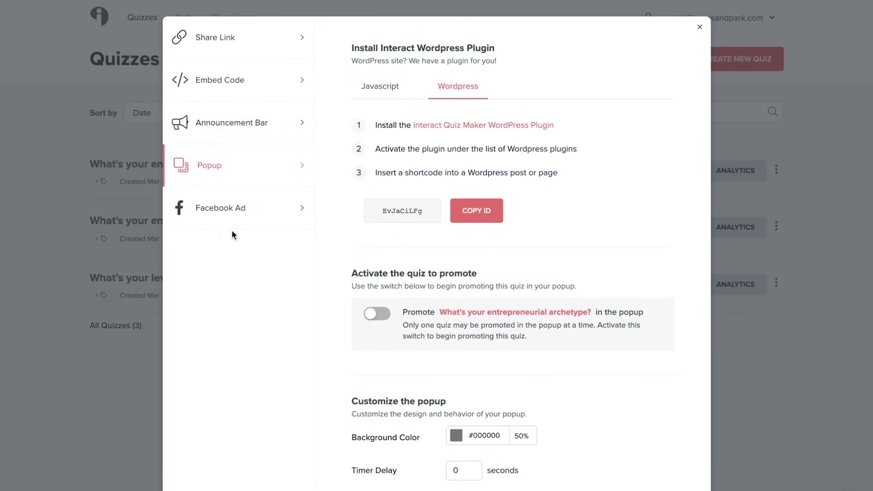
click(233, 217)
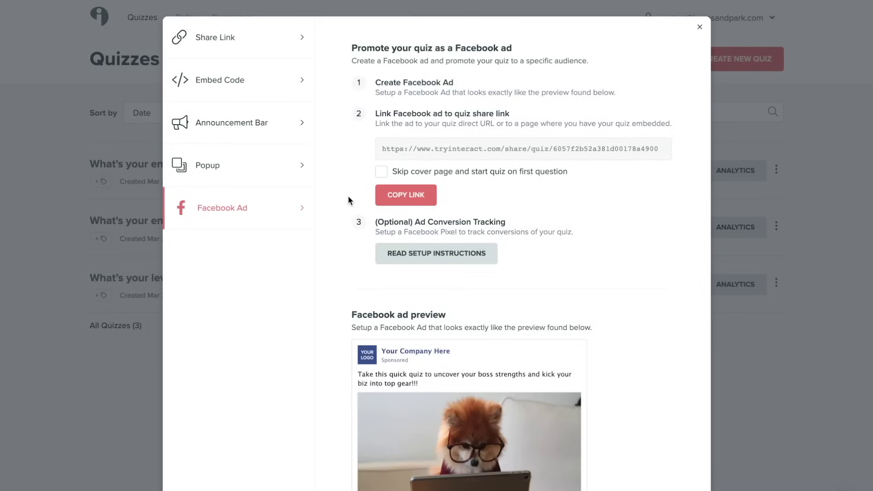
scroll(349, 200, down, 3)
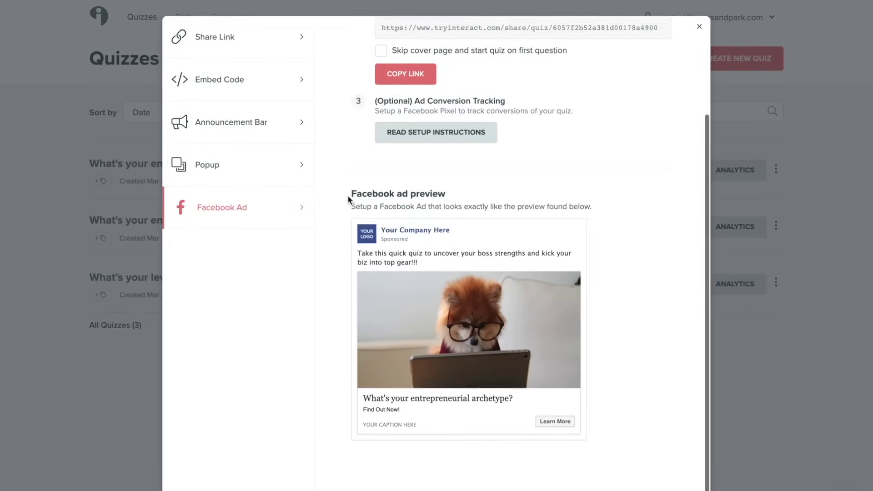